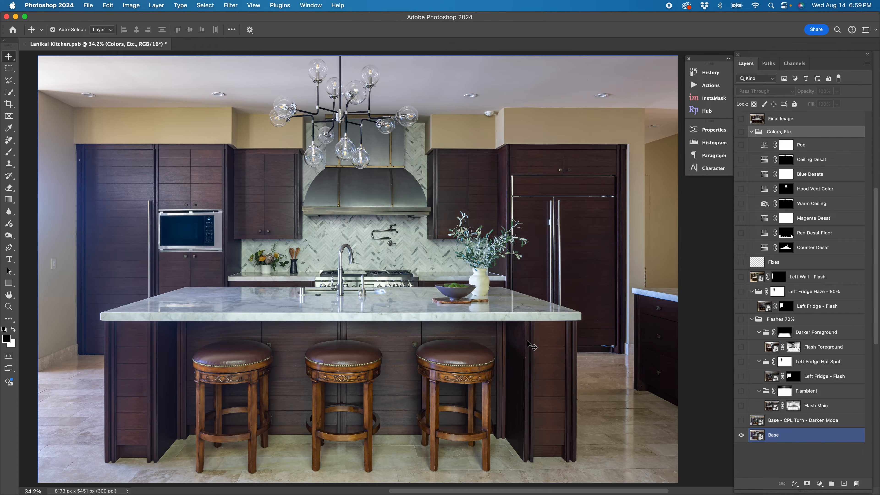
# - Turn on the Base - CPL Turn - Darken Mode layer and set its blend mode to Darken
pyautogui.click(756, 421)
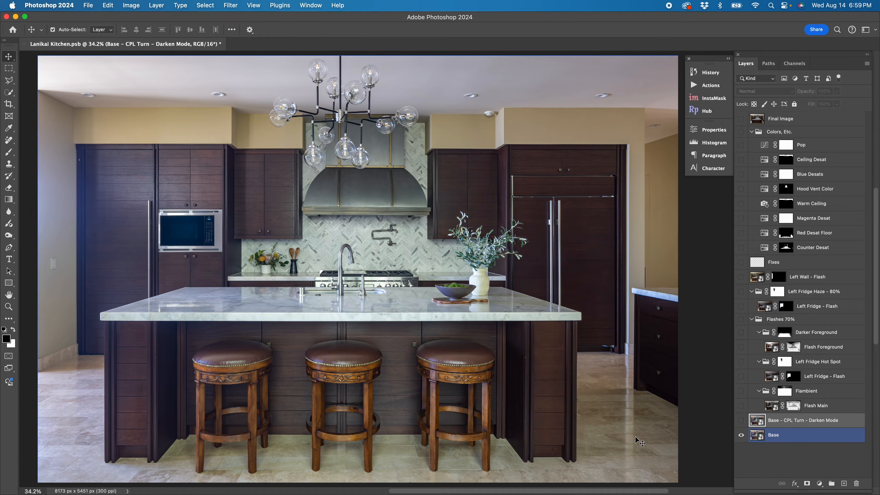
pyautogui.click(742, 421)
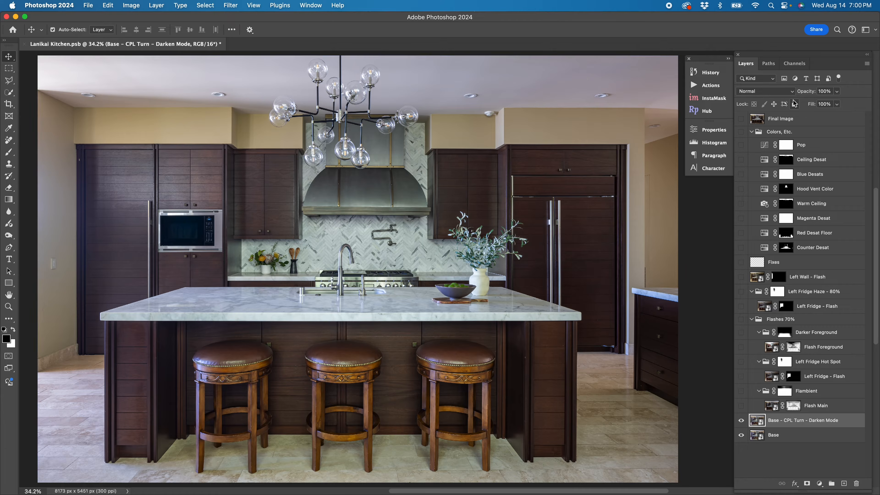
pyautogui.click(771, 91)
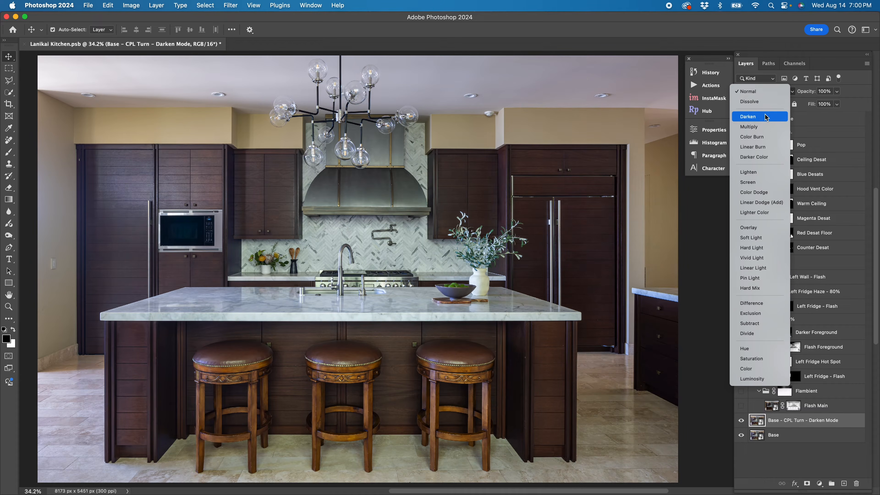
pyautogui.click(752, 116)
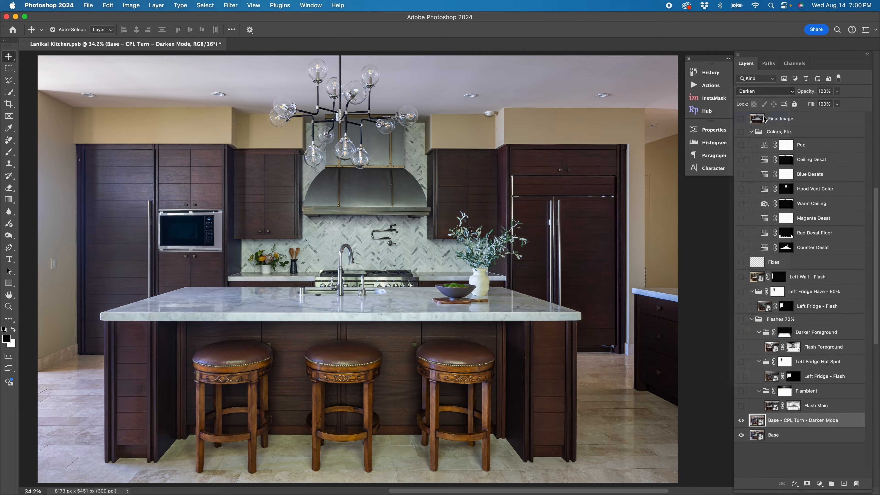
# - Toggle the CPL Turn layer's visibility off and on to compare it with the base image
pyautogui.click(741, 421)
pyautogui.click(741, 421)
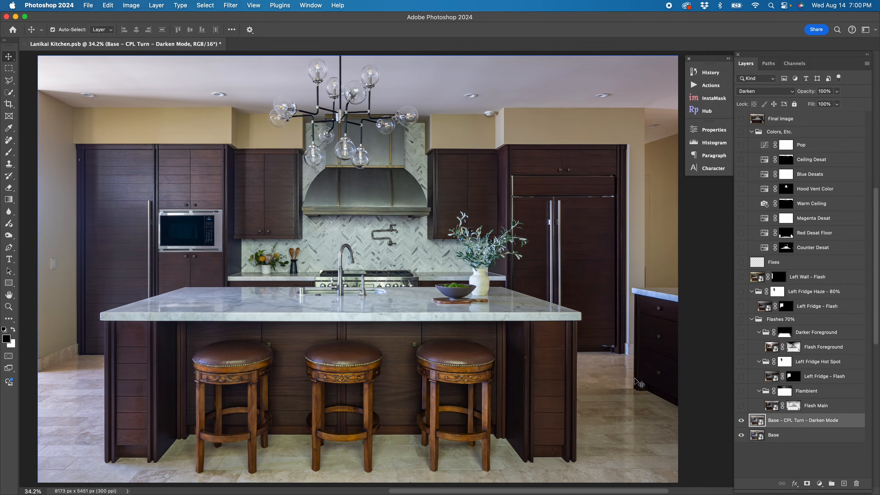
pyautogui.click(742, 420)
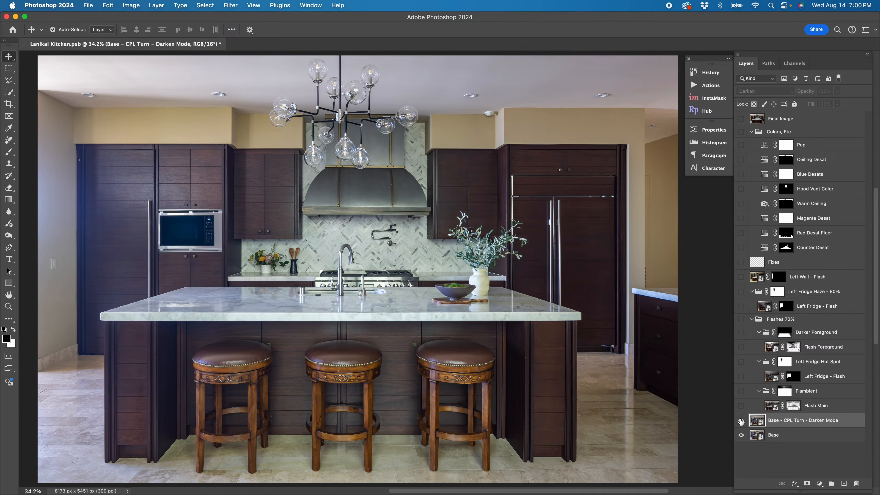
pyautogui.click(741, 421)
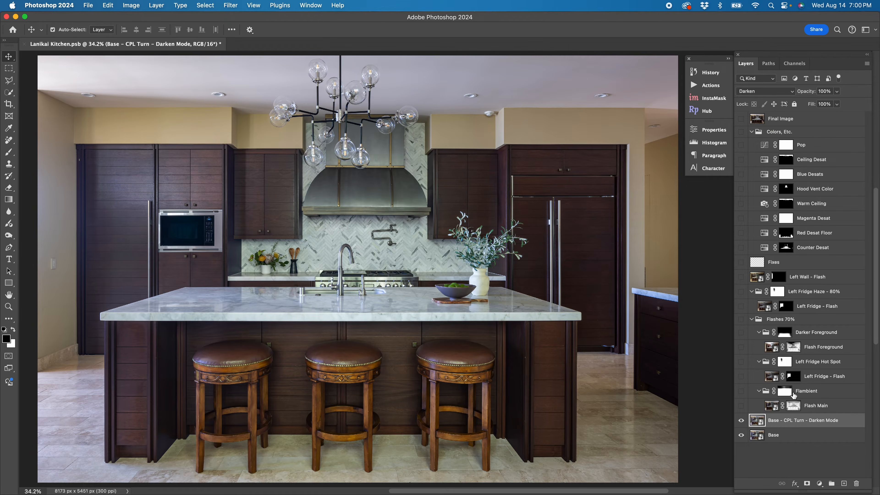
# - Turn on the Flambient group and its Flash Main layer with both of their masks disabled
pyautogui.keyDown('shift'); pyautogui.click(787, 392); pyautogui.keyUp('shift')
pyautogui.keyDown('shift'); pyautogui.click(796, 407); pyautogui.keyUp('shift')
pyautogui.click(742, 406)
pyautogui.click(746, 391)
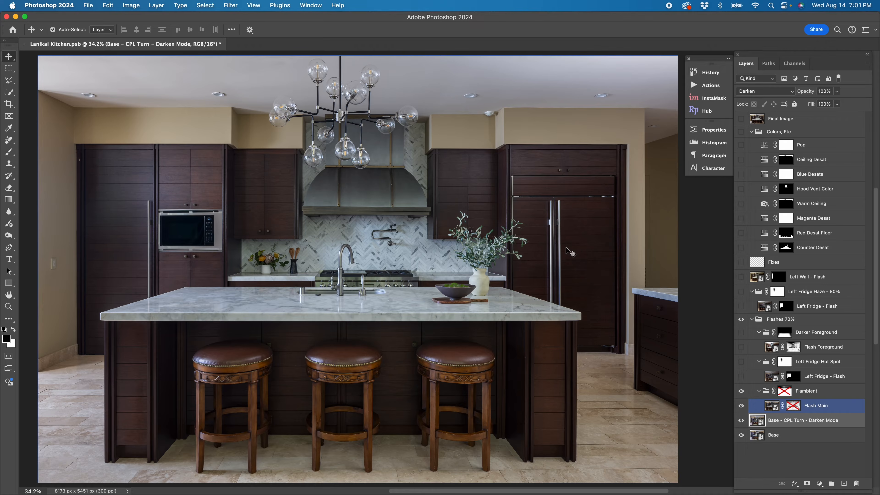
# - Set the Flash Main layer's opacity to 100%
pyautogui.click(793, 392)
pyautogui.click(797, 412)
pyautogui.click(770, 407)
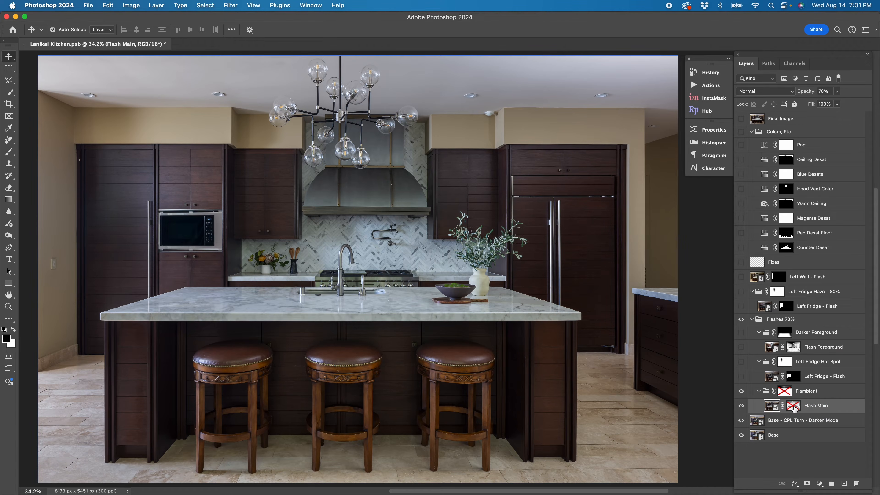
pyautogui.click(837, 91)
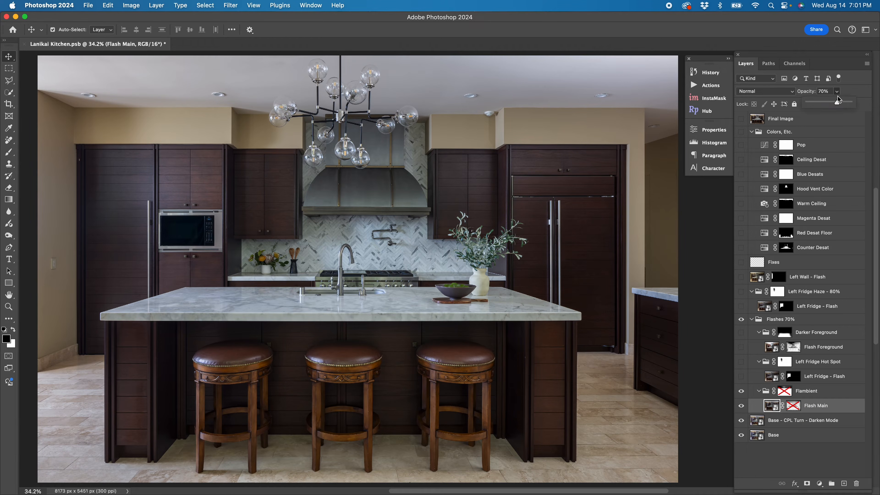
pyautogui.moveTo(837, 103); pyautogui.dragTo(869, 101)
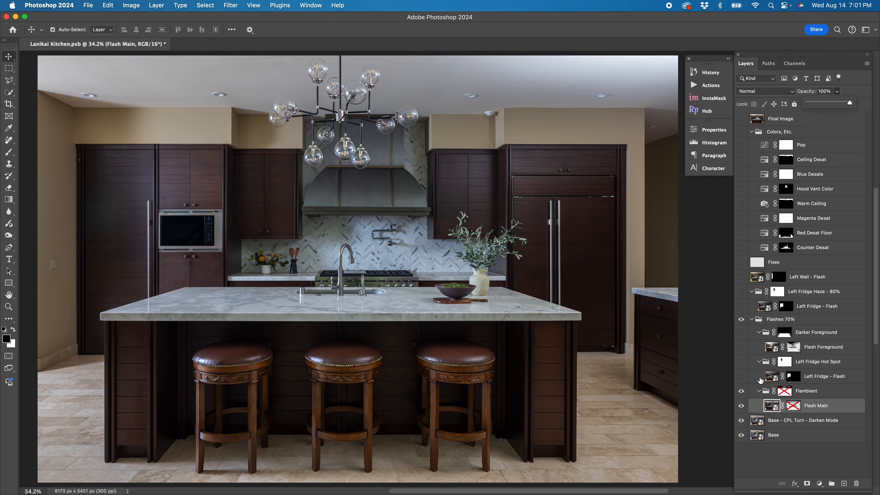
# - Re-enable the Flash Main layer mask and toggle the layer's visibility to compare
pyautogui.keyDown('shift'); pyautogui.click(794, 406); pyautogui.keyUp('shift')
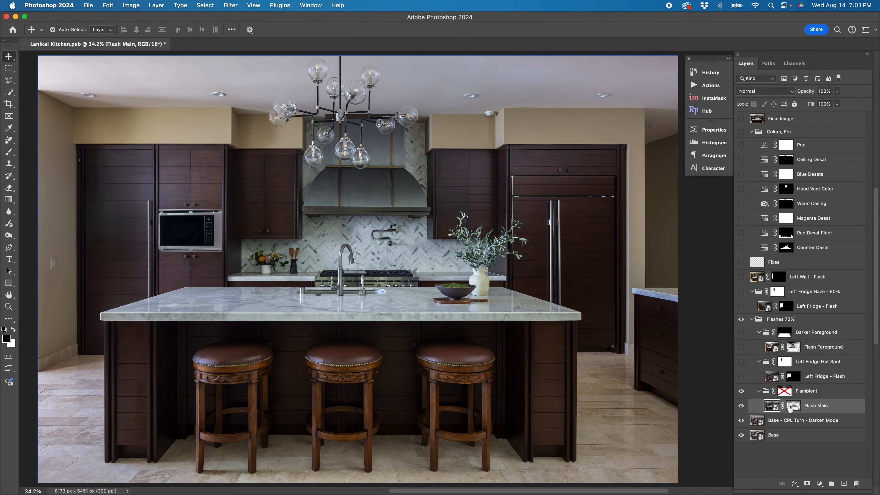
pyautogui.keyDown('shift'); pyautogui.click(790, 408); pyautogui.keyUp('shift')
pyautogui.keyDown('shift'); pyautogui.click(791, 408); pyautogui.keyUp('shift')
pyautogui.click(743, 408)
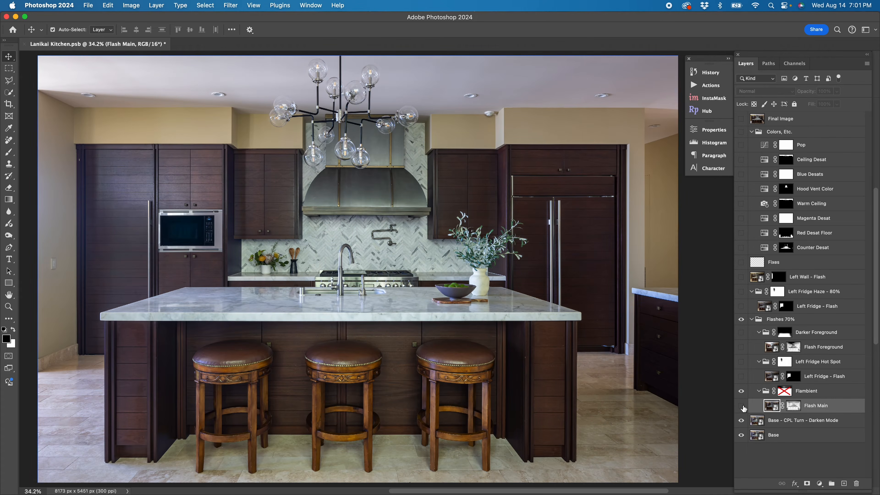
pyautogui.click(744, 408)
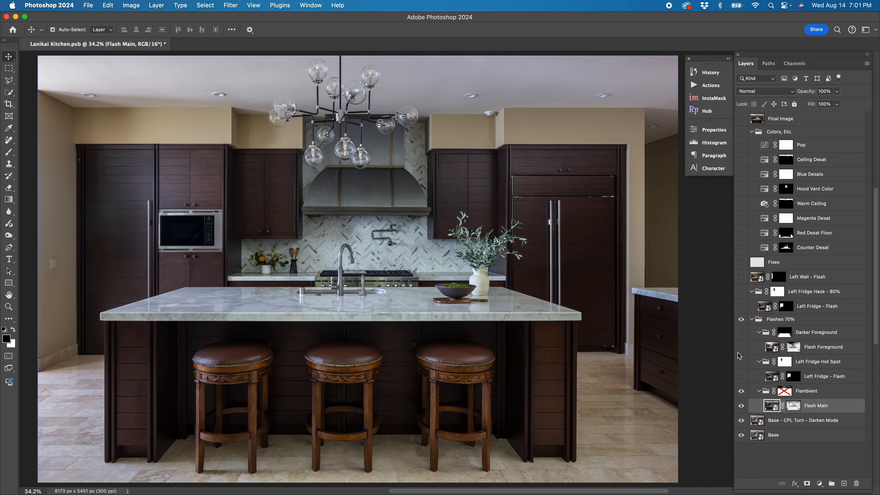
# - Re-enable the Flambient group mask and briefly preview it as a colored overlay
pyautogui.click(785, 393)
pyautogui.keyDown('shift'); pyautogui.click(785, 393); pyautogui.keyUp('shift')
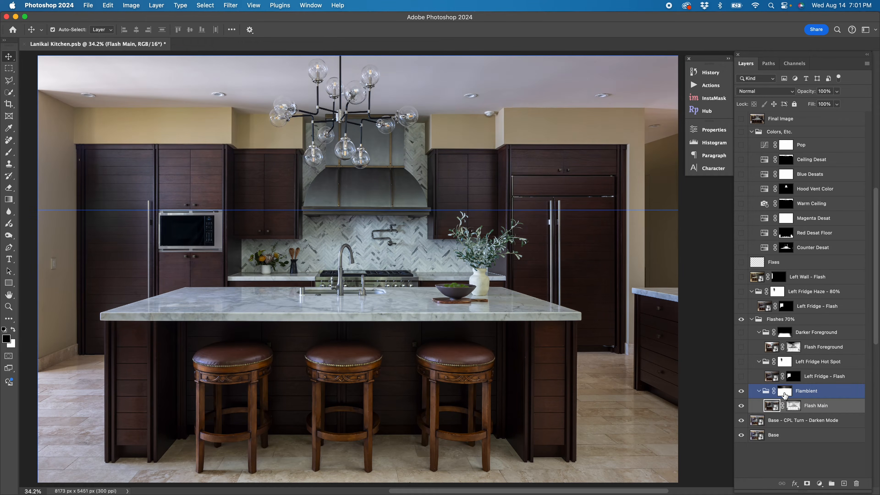
pyautogui.keyDown('alt'); pyautogui.keyDown('shift'); pyautogui.click(787, 393); pyautogui.keyUp('shift'); pyautogui.keyUp('alt')
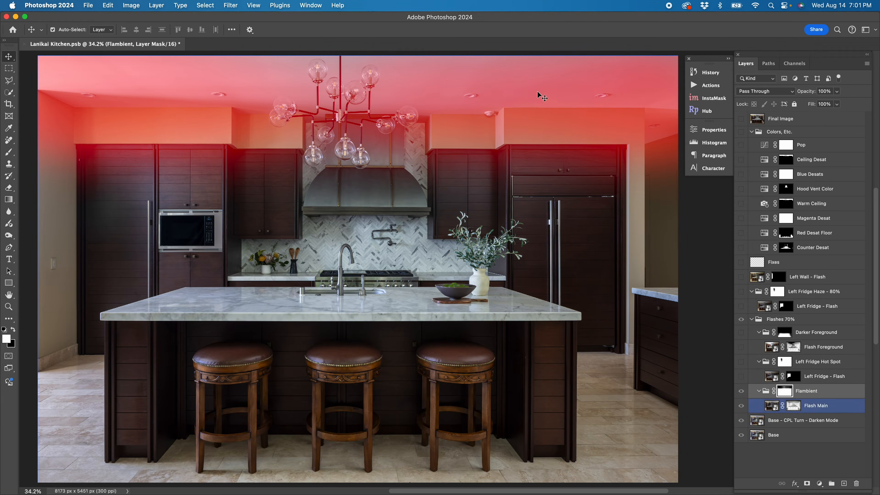
pyautogui.keyDown('alt'); pyautogui.keyDown('shift'); pyautogui.click(788, 396); pyautogui.keyUp('shift'); pyautogui.keyUp('alt')
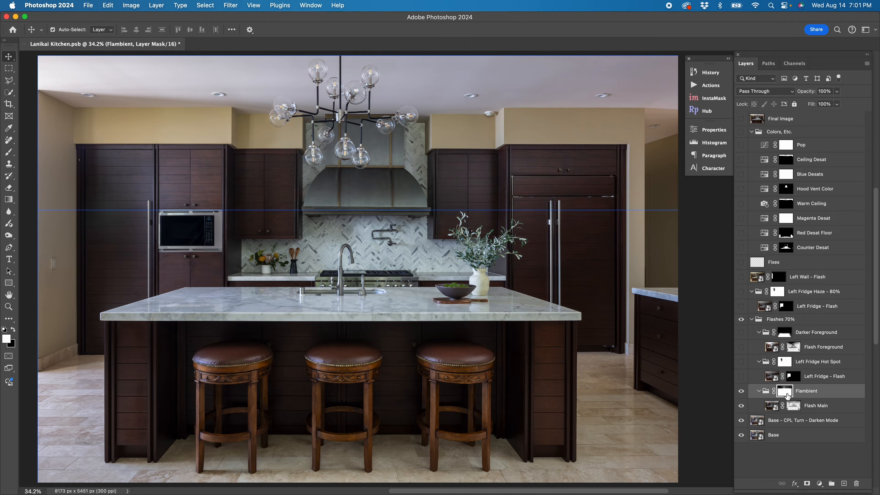
# - Turn on the Left Fridge Hot Spot group and its Left Fridge - Flash layer
pyautogui.click(743, 378)
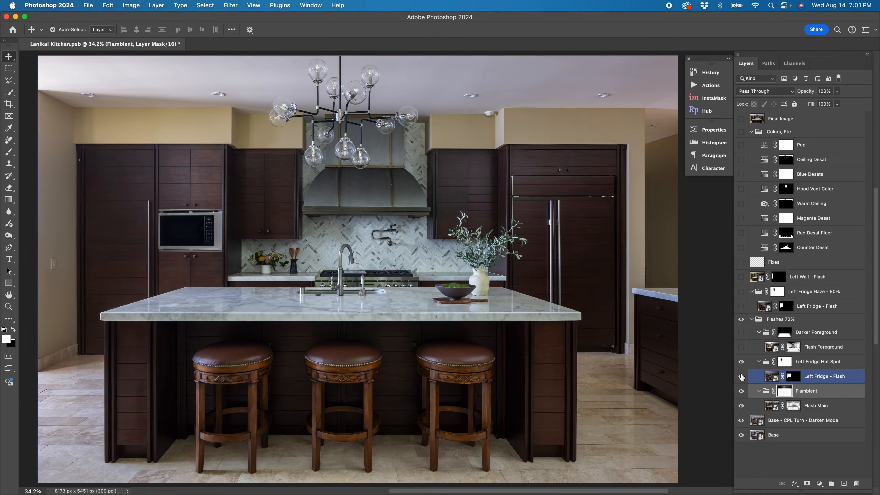
pyautogui.click(742, 364)
pyautogui.click(742, 364)
pyautogui.click(769, 375)
pyautogui.click(741, 377)
pyautogui.click(741, 378)
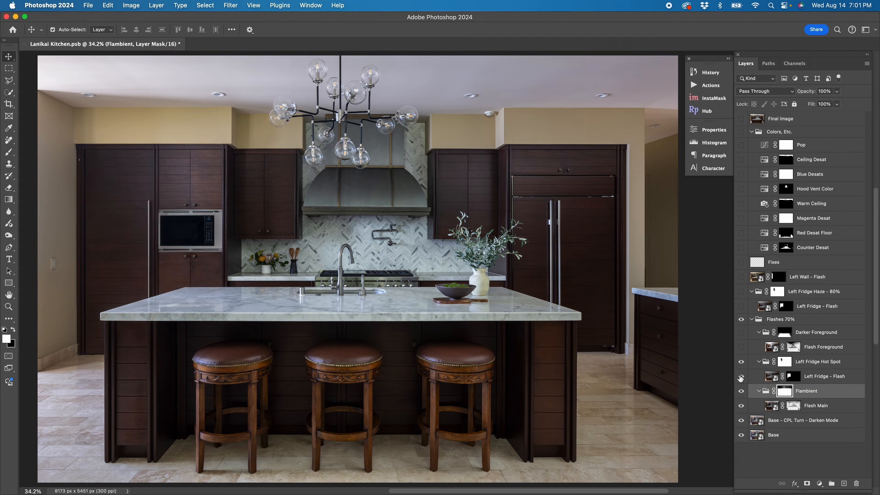
# - Temporarily disable and re-enable the Left Fridge - Flash layer mask and the Left Fridge Hot Spot group mask to compare
pyautogui.keyDown('shift'); pyautogui.click(791, 377); pyautogui.keyUp('shift')
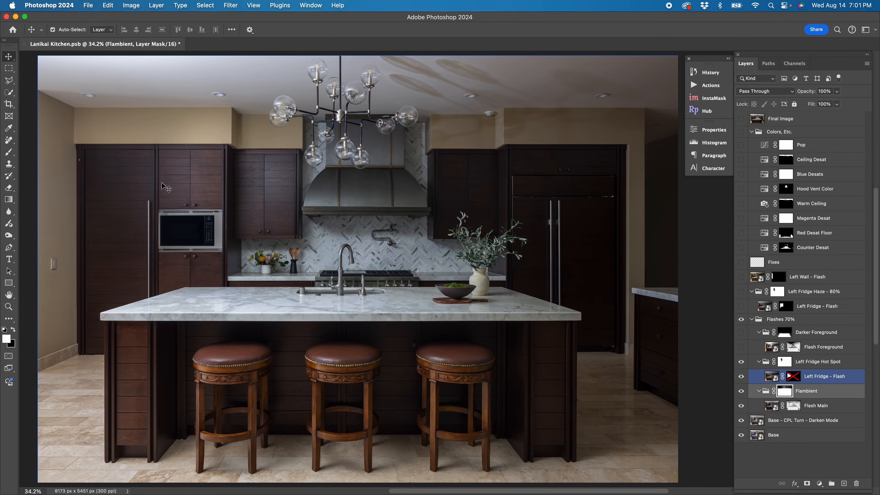
pyautogui.keyDown('shift'); pyautogui.click(793, 376); pyautogui.keyUp('shift')
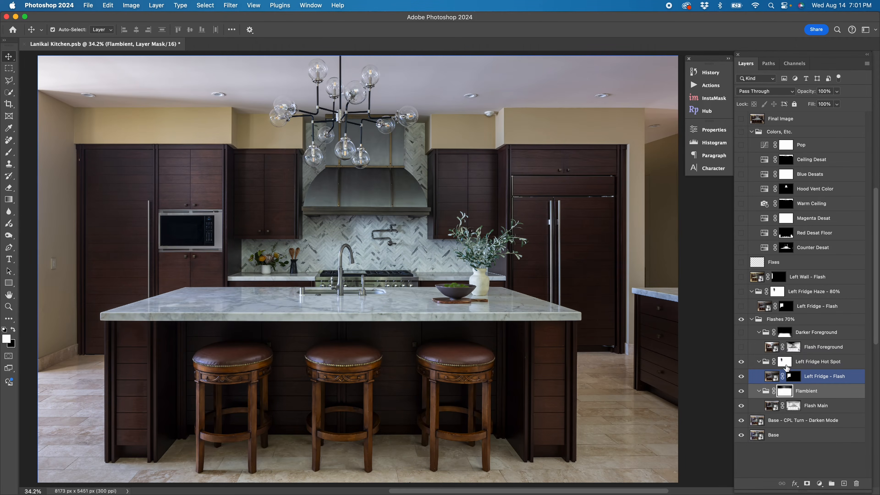
pyautogui.click(742, 362)
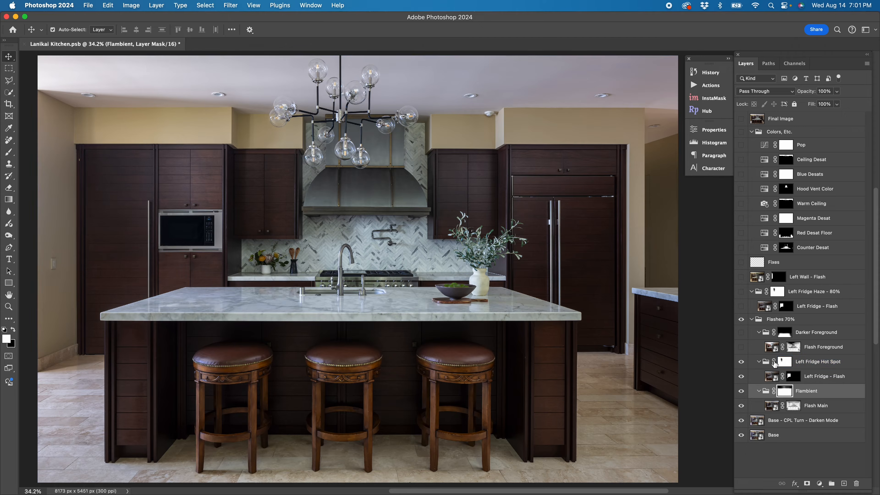
pyautogui.keyDown('shift'); pyautogui.click(785, 362); pyautogui.keyUp('shift')
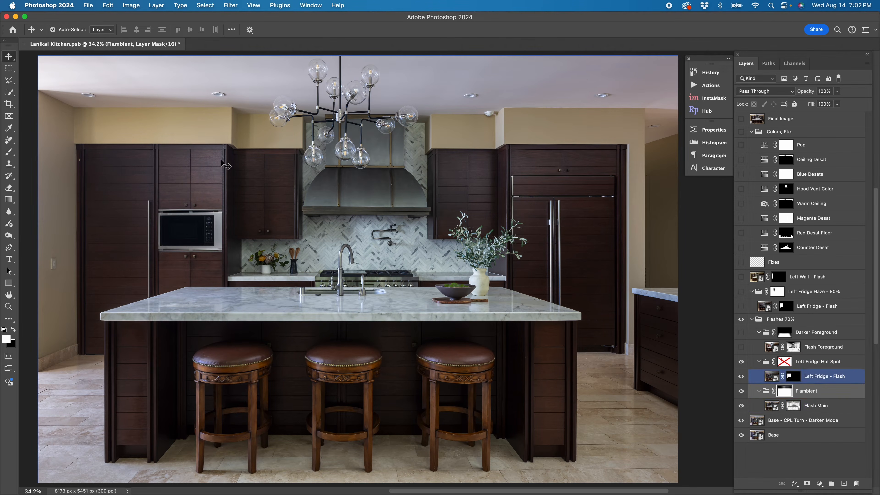
pyautogui.click(807, 380)
pyautogui.keyDown('shift'); pyautogui.click(785, 363); pyautogui.keyUp('shift')
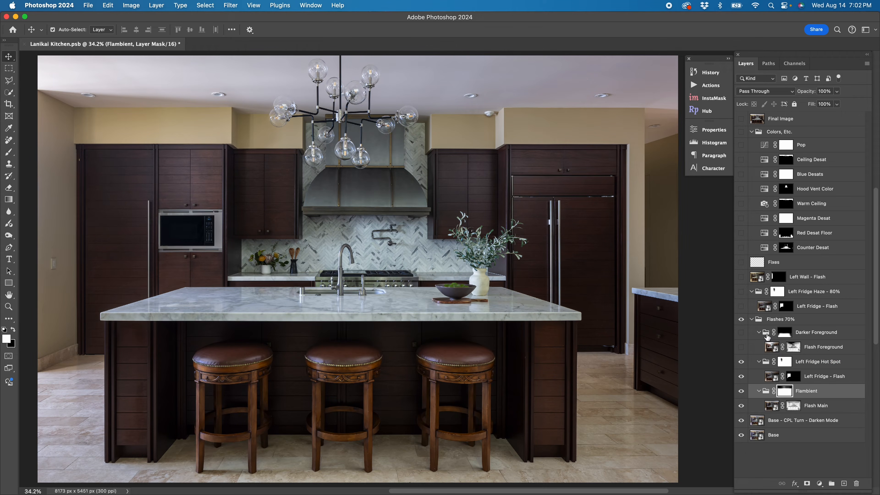
# - Turn on the Darker Foreground group and set the Flambient group's opacity to 70%
pyautogui.click(757, 347)
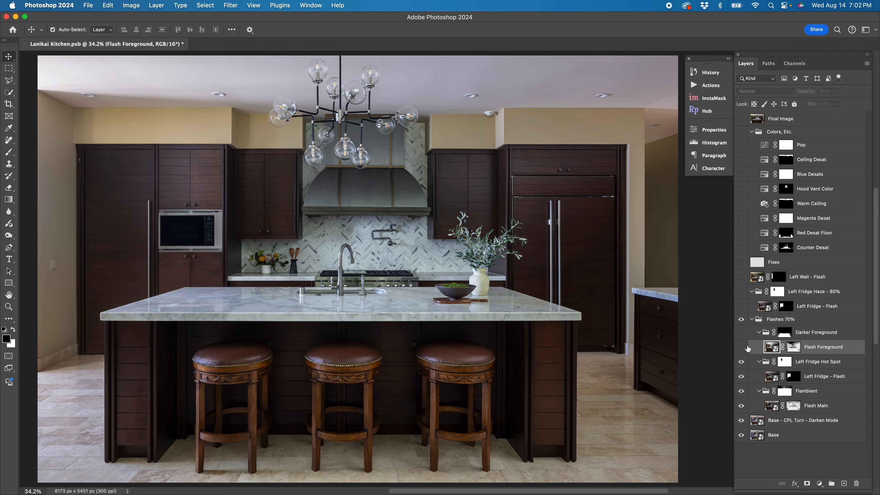
pyautogui.click(741, 332)
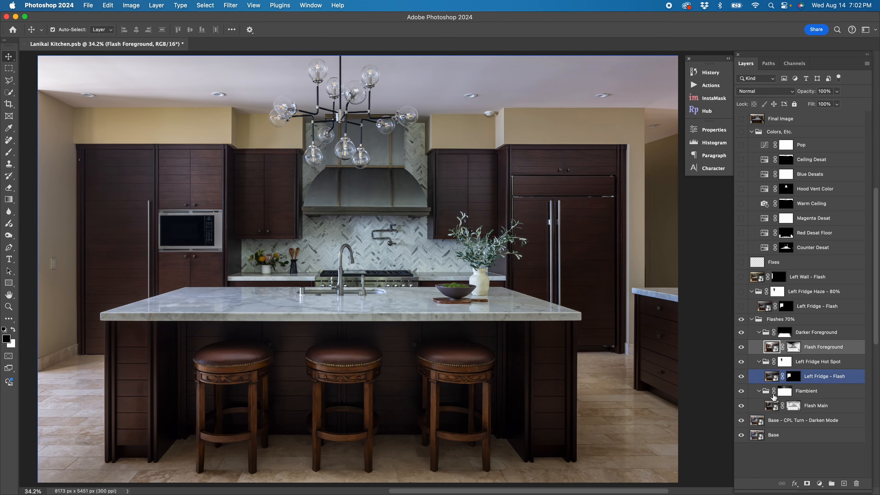
pyautogui.click(771, 405)
pyautogui.click(768, 393)
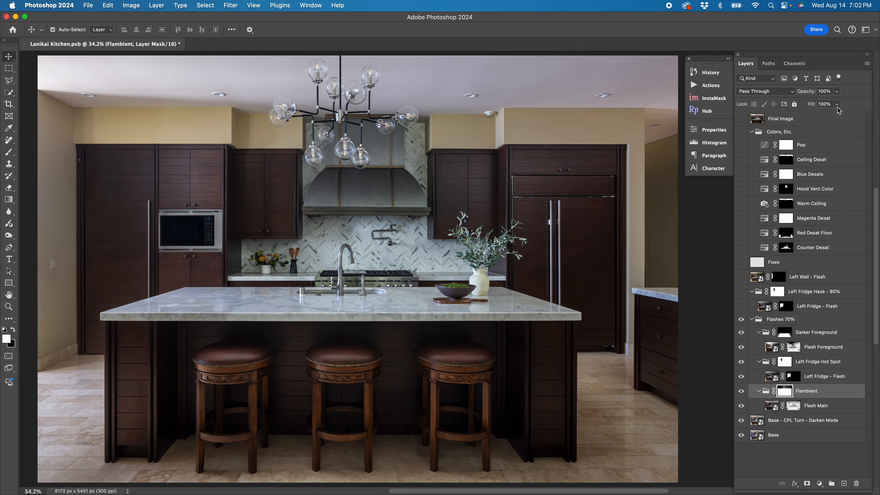
pyautogui.click(829, 91)
pyautogui.write('70')
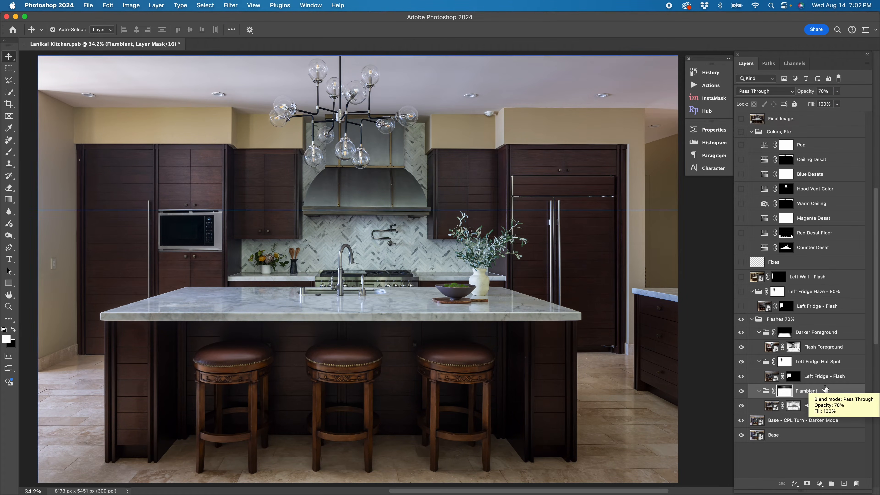
# - Turn on the Left Fridge Haze - 80% group and its Left Fridge - Flash layer
pyautogui.click(771, 377)
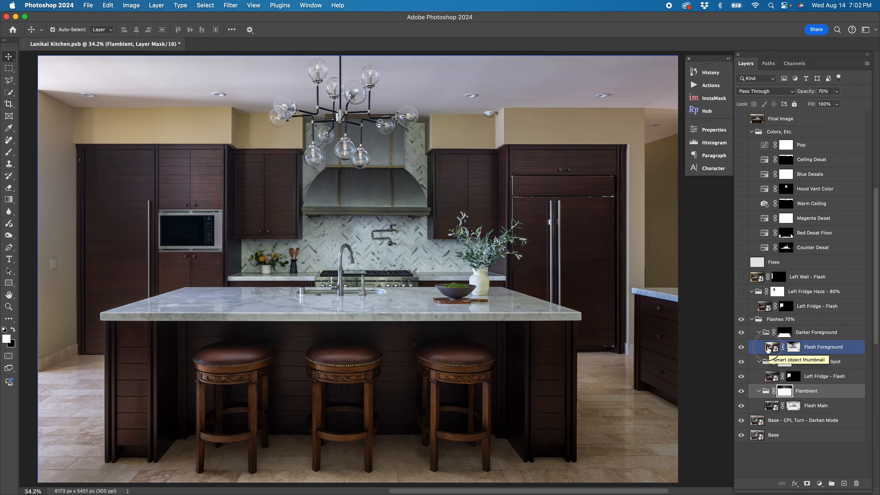
pyautogui.click(770, 348)
pyautogui.click(757, 307)
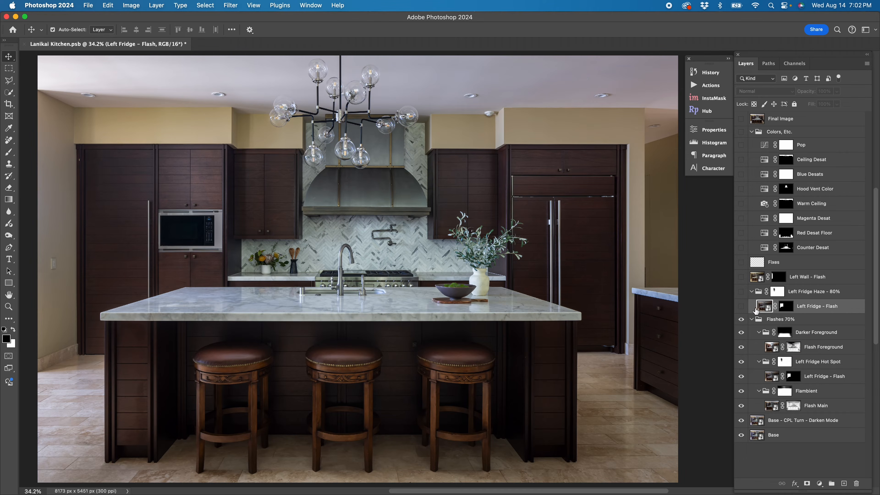
pyautogui.click(744, 307)
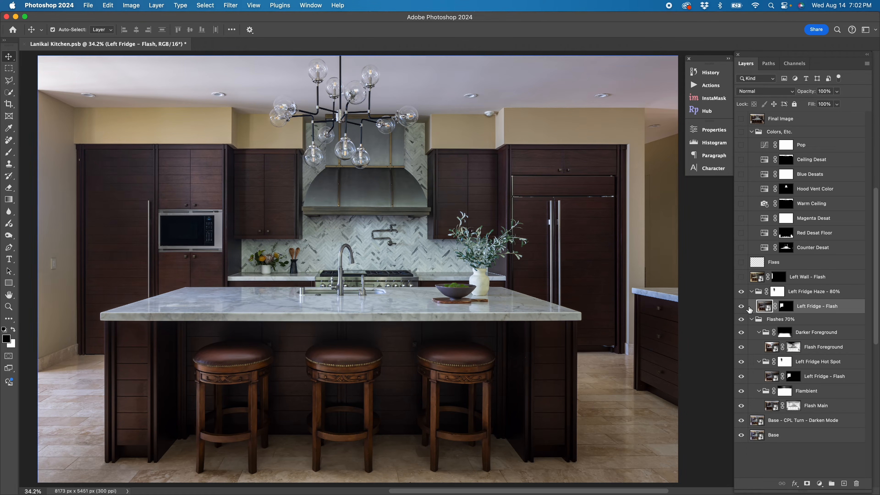
pyautogui.click(742, 306)
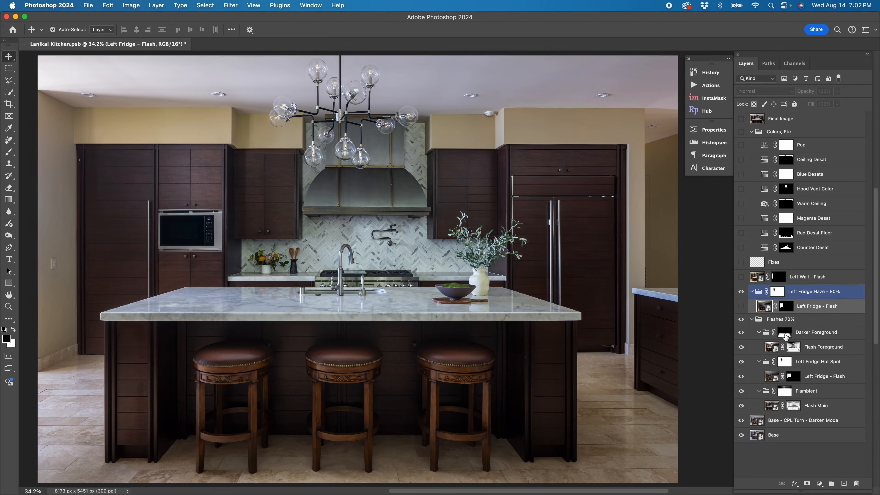
# - Select the Darker Foreground group mask and temporarily disable and re-enable the Flash Foreground layer mask to compare
pyautogui.click(790, 334)
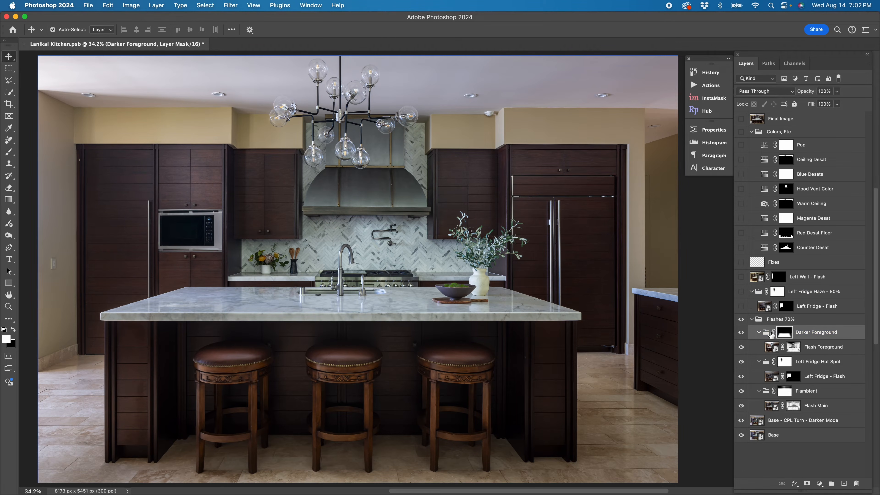
pyautogui.click(792, 347)
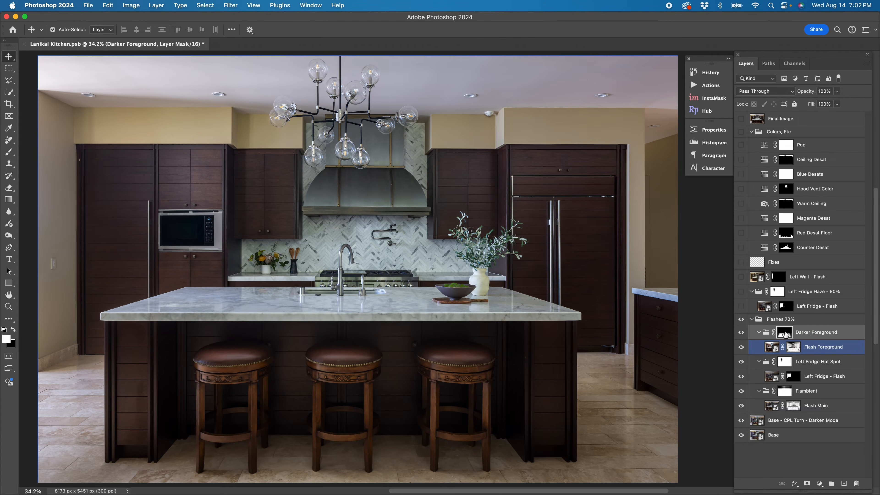
pyautogui.keyDown('shift'); pyautogui.click(786, 334); pyautogui.keyUp('shift')
pyautogui.keyDown('shift'); pyautogui.click(793, 348); pyautogui.keyUp('shift')
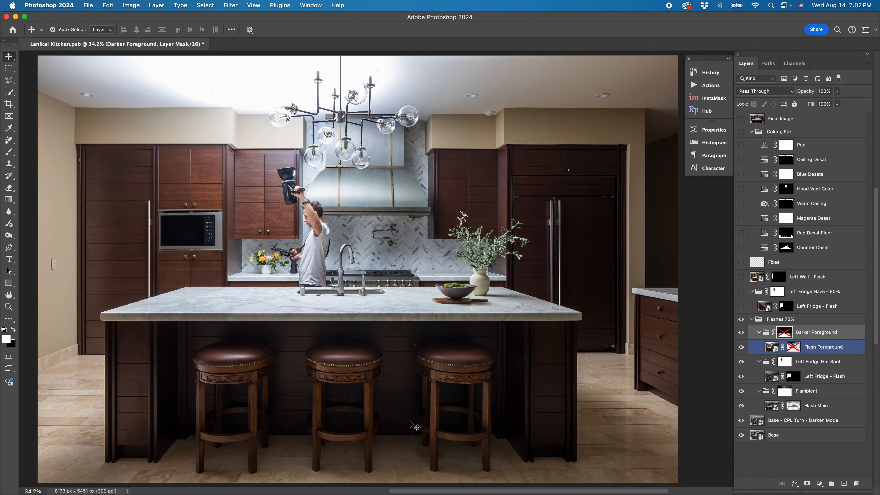
pyautogui.keyDown('shift'); pyautogui.click(794, 348); pyautogui.keyUp('shift')
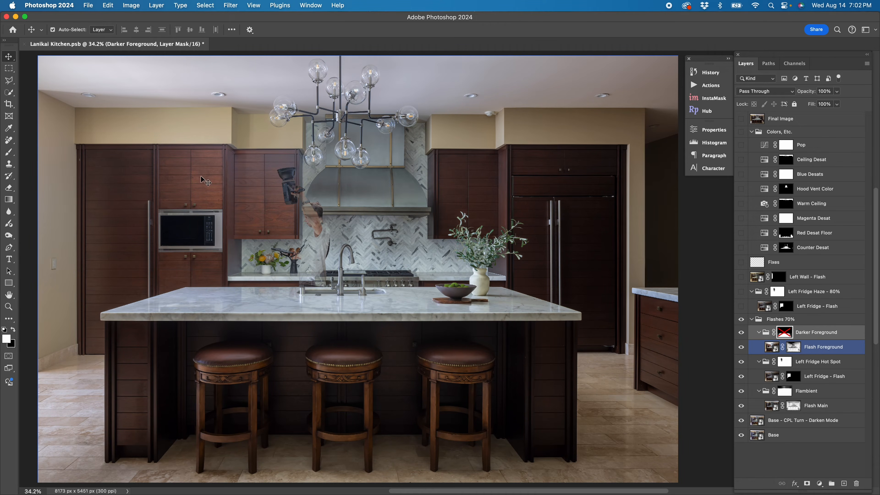
# - View the Darker Foreground group mask as an overlay and toggle the group's visibility off and on to compare
pyautogui.keyDown('shift'); pyautogui.click(787, 334); pyautogui.keyUp('shift')
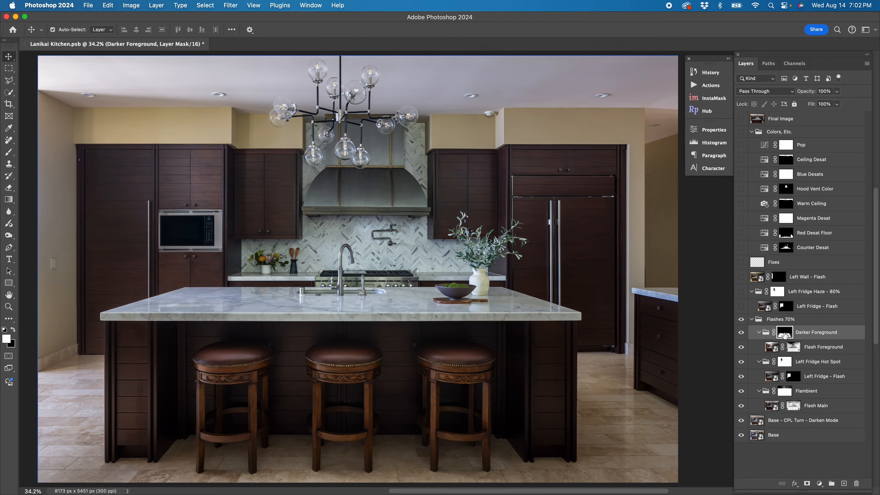
pyautogui.keyDown('alt'); pyautogui.keyDown('shift'); pyautogui.click(785, 335); pyautogui.keyUp('shift'); pyautogui.keyUp('alt')
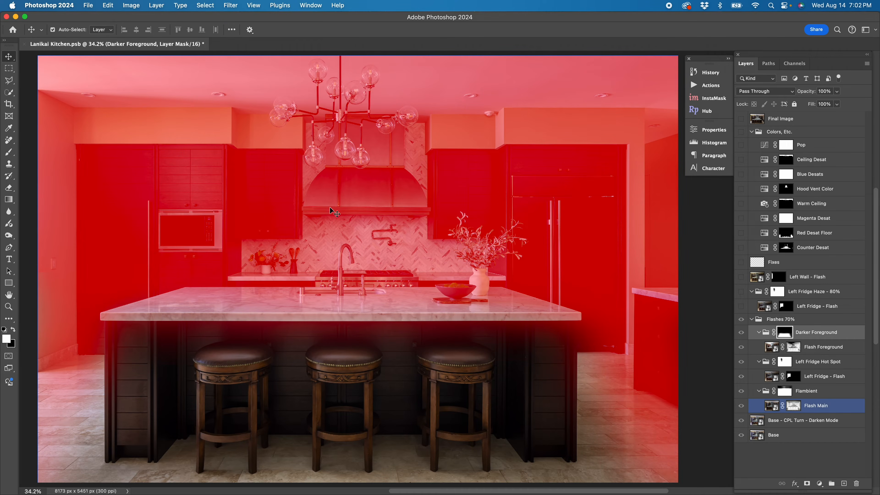
pyautogui.keyDown('alt'); pyautogui.keyDown('shift'); pyautogui.click(778, 333); pyautogui.keyUp('shift'); pyautogui.keyUp('alt')
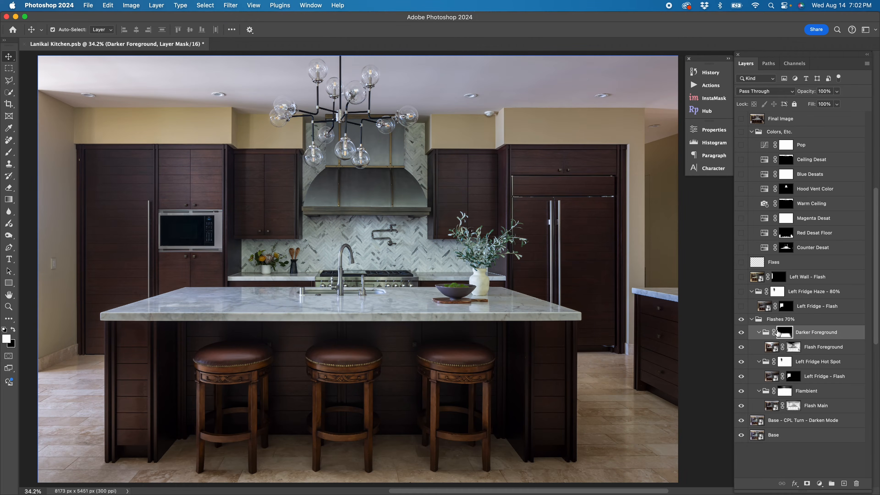
pyautogui.click(741, 333)
pyautogui.click(741, 333)
# - Collapse the Flashes 70% group and make the Left Fridge - Flash layer in the Left Fridge Haze - 80% group visible
pyautogui.click(759, 348)
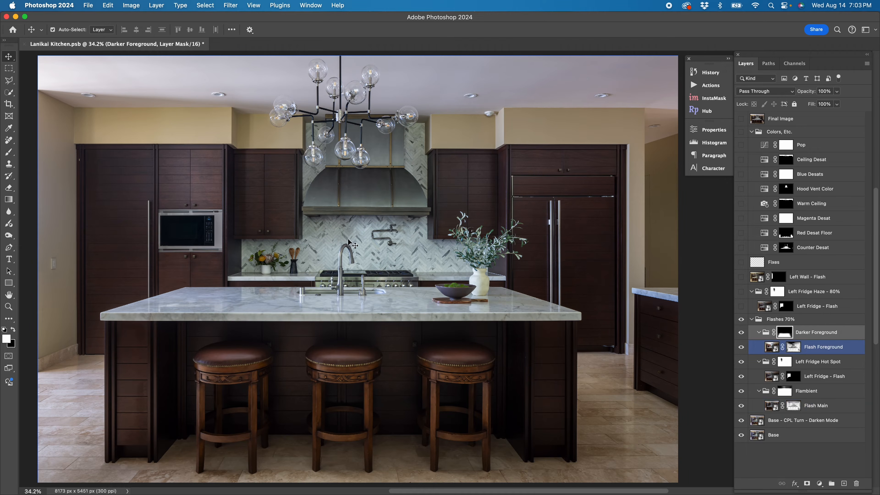
pyautogui.click(760, 323)
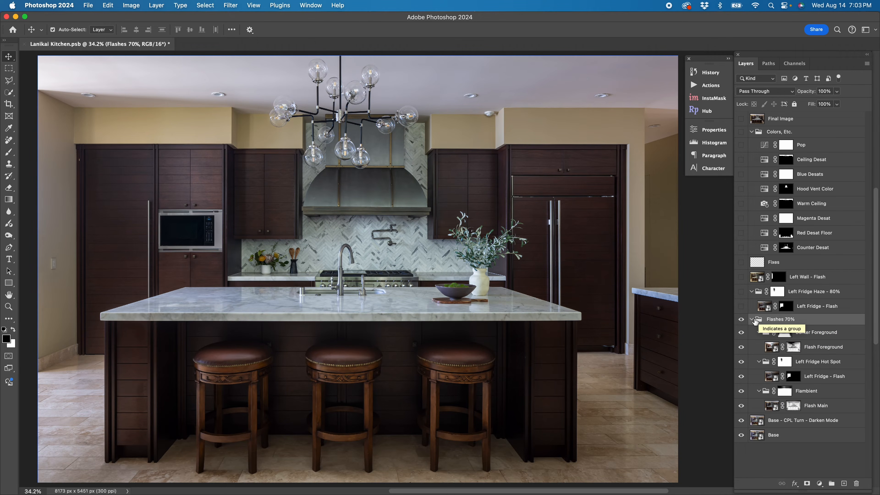
pyautogui.click(752, 320)
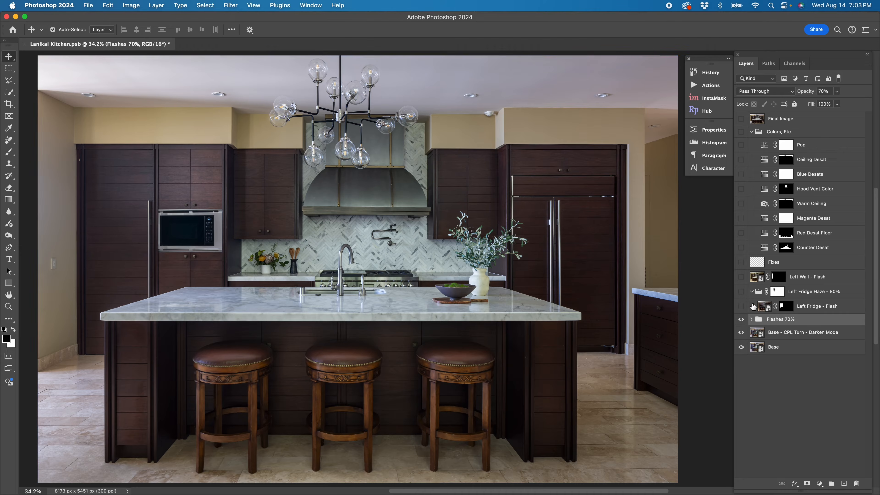
pyautogui.click(744, 307)
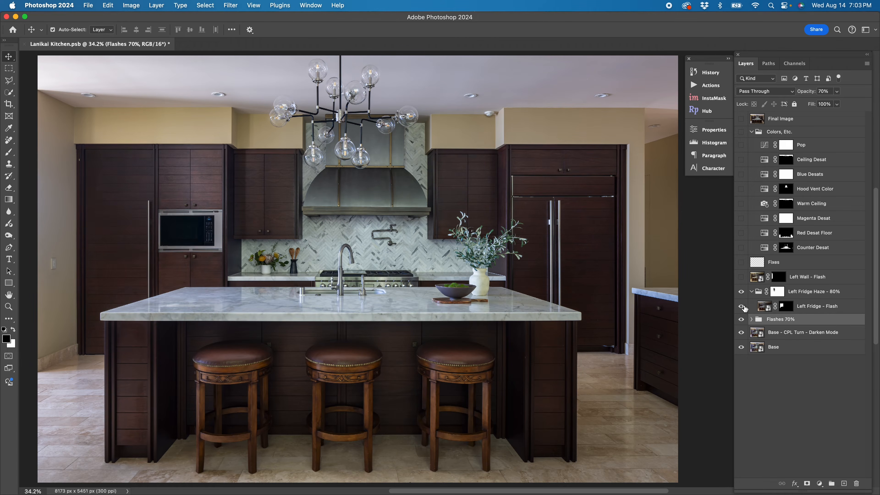
pyautogui.click(787, 308)
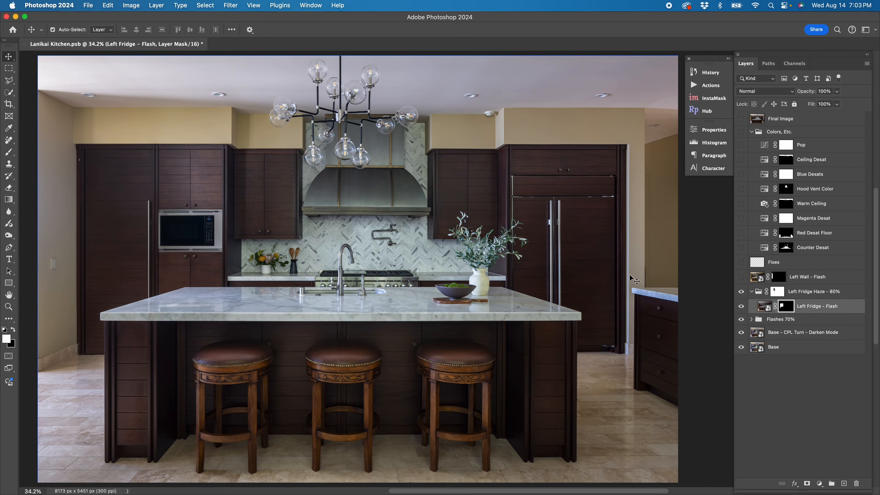
# - Turn on the Left Wall - Flash layer, comparing it with its mask disabled and re-enabled
pyautogui.click(759, 279)
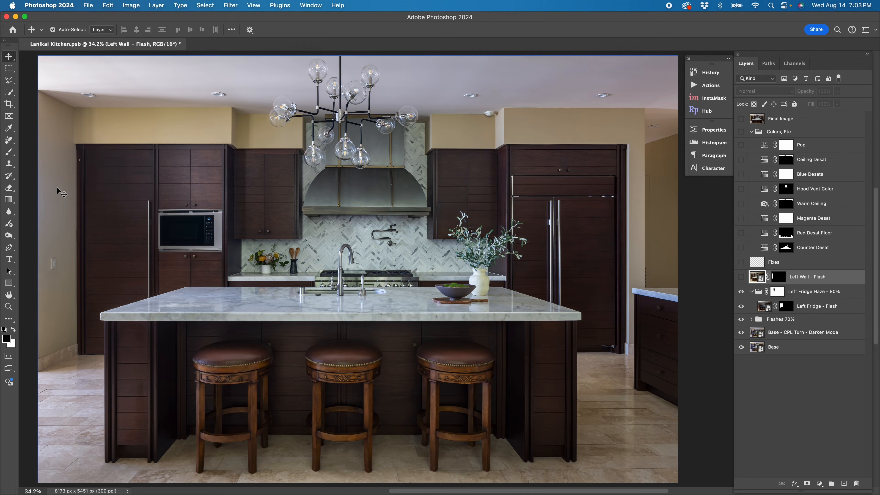
pyautogui.keyDown('shift'); pyautogui.click(776, 277); pyautogui.keyUp('shift')
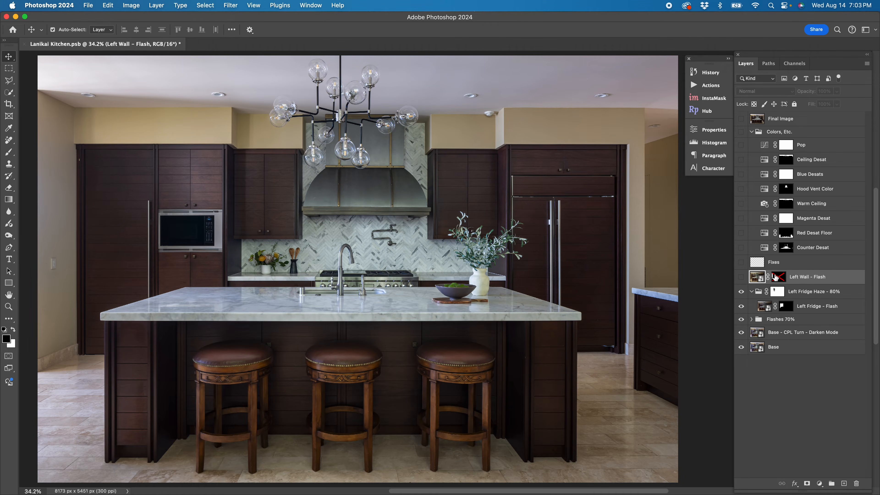
pyautogui.click(741, 277)
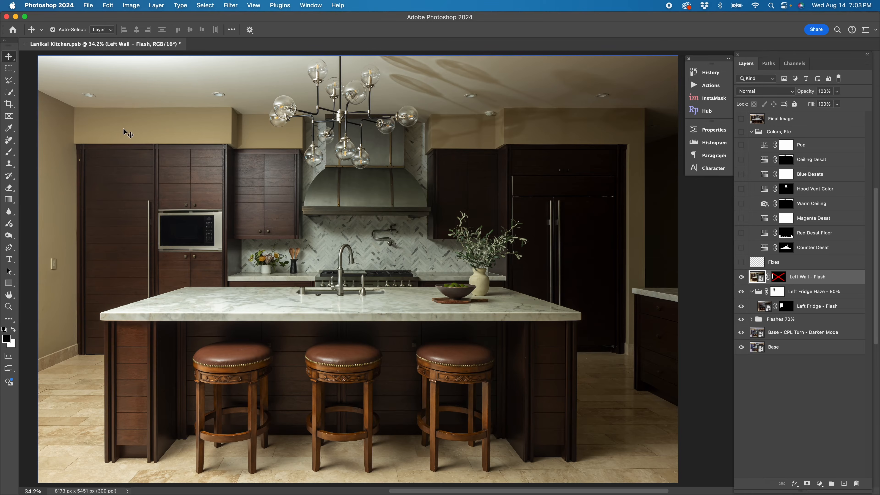
pyautogui.keyDown('shift'); pyautogui.click(779, 277); pyautogui.keyUp('shift')
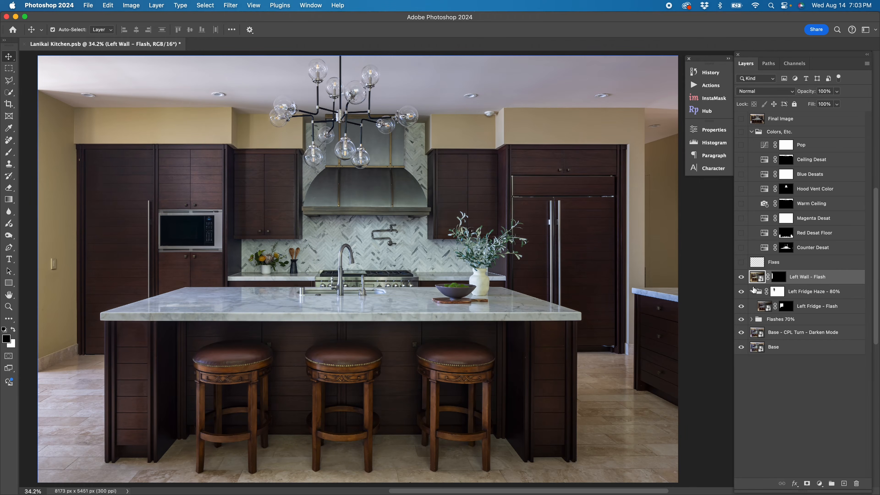
pyautogui.click(742, 278)
pyautogui.click(742, 277)
# - Turn on the Fixes layer and the Counter Desat adjustment layer
pyautogui.click(757, 265)
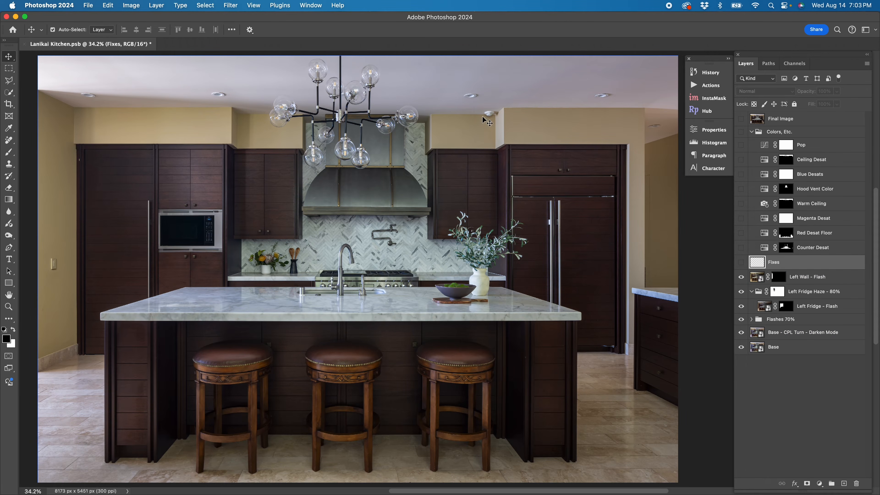
pyautogui.click(741, 263)
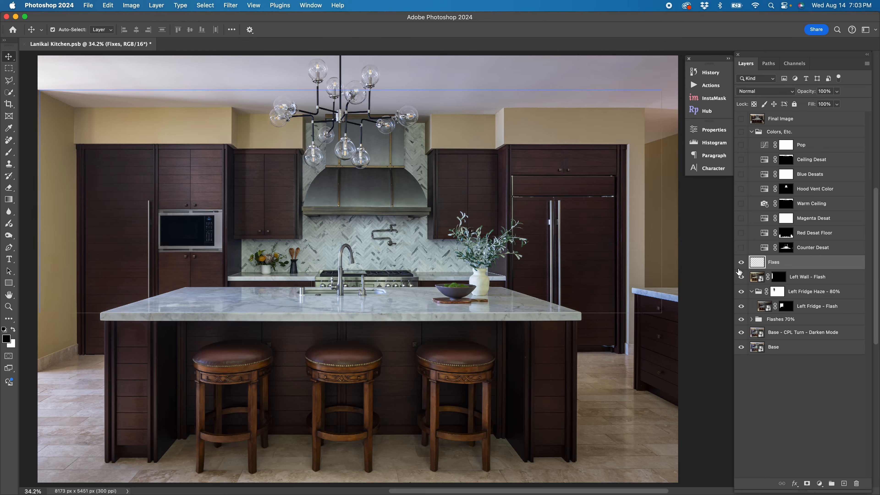
pyautogui.click(763, 250)
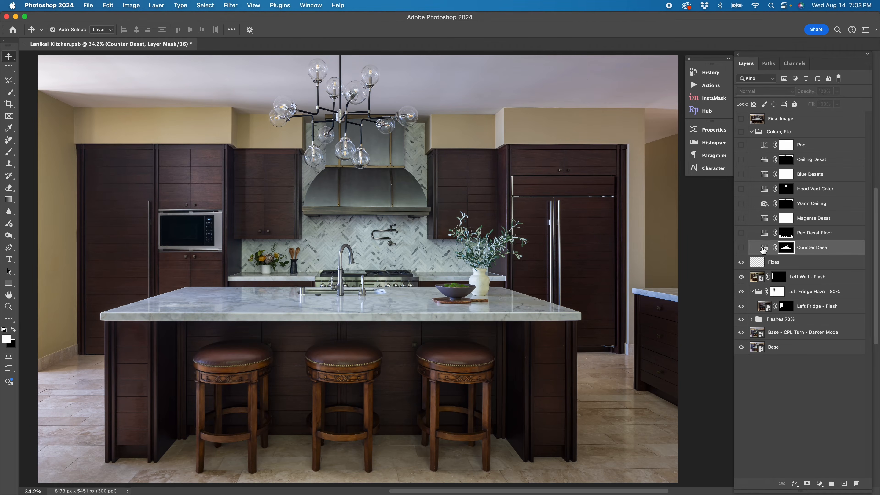
pyautogui.click(742, 248)
# - Inspect the Counter Desat mask as an overlay and its Hue/Saturation settings
pyautogui.keyDown('alt'); pyautogui.keyDown('shift'); pyautogui.click(789, 248); pyautogui.keyUp('shift'); pyautogui.keyUp('alt')
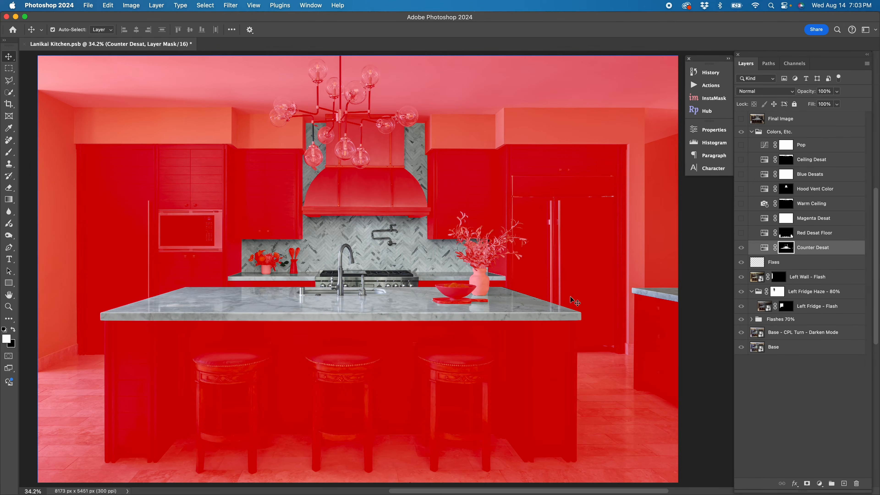
pyautogui.click(765, 248)
pyautogui.doubleClick(765, 249)
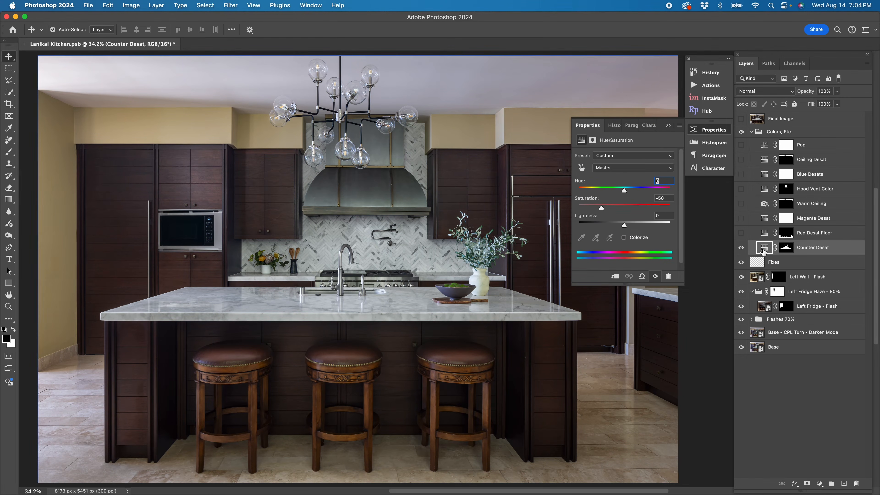
pyautogui.press('\\')
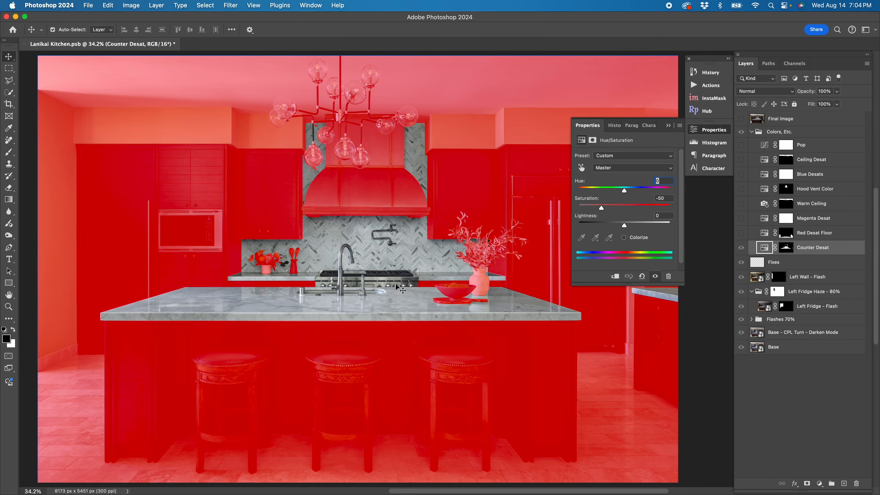
pyautogui.click(705, 136)
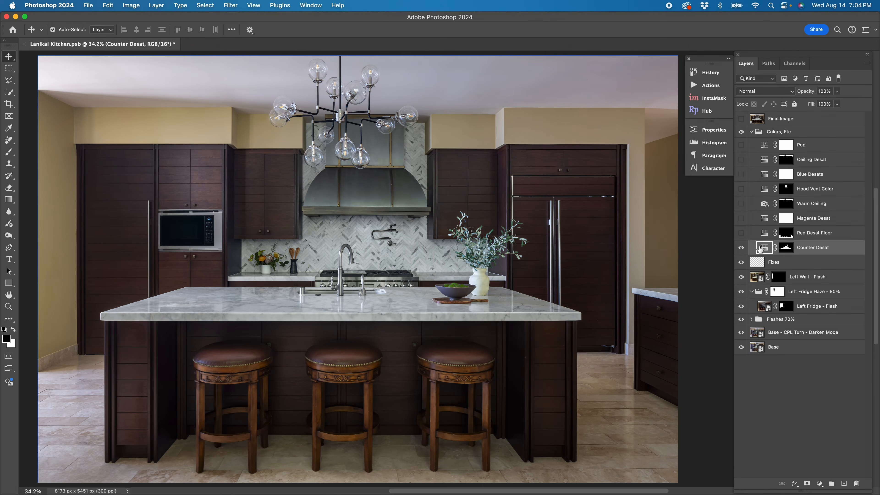
pyautogui.press('\\')
# - Turn on the Red Desat Floor layer and review its mask and Reds saturation setting
pyautogui.click(767, 238)
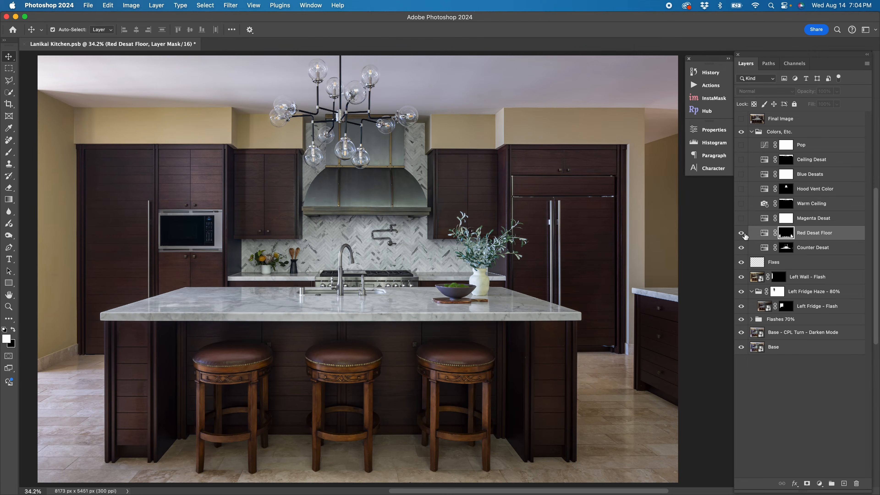
pyautogui.press('\\')
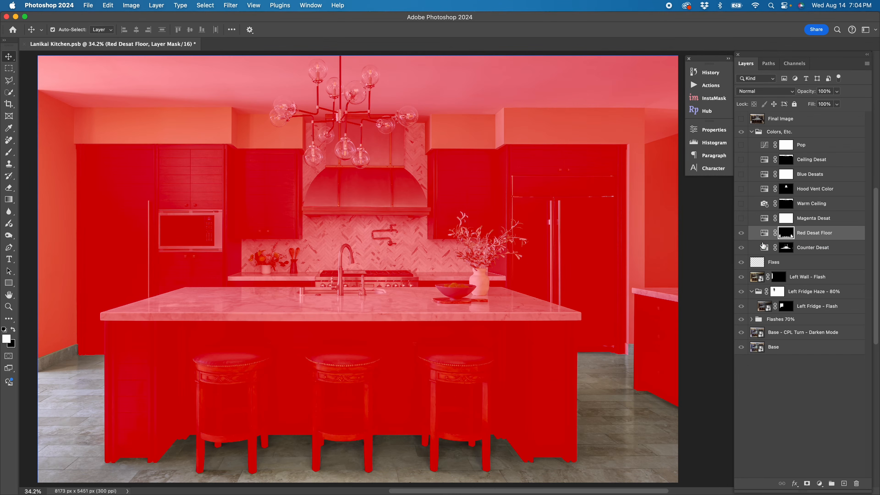
pyautogui.doubleClick(765, 232)
pyautogui.click(606, 174)
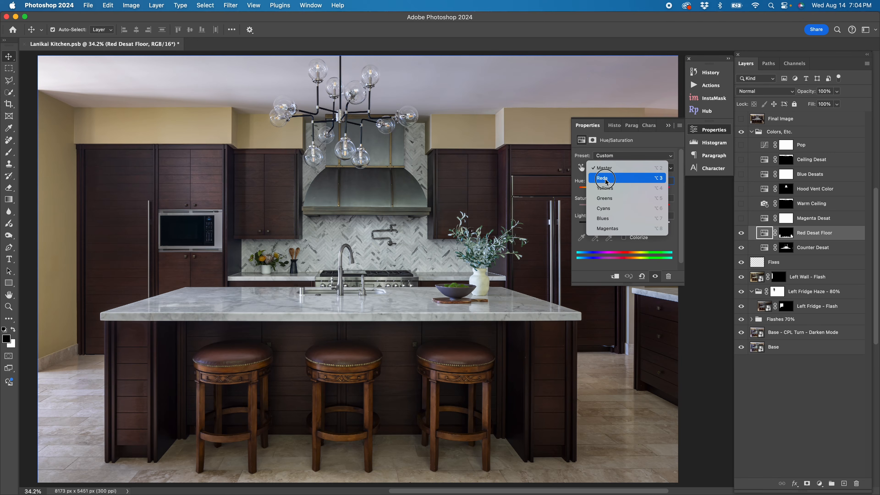
pyautogui.click(610, 178)
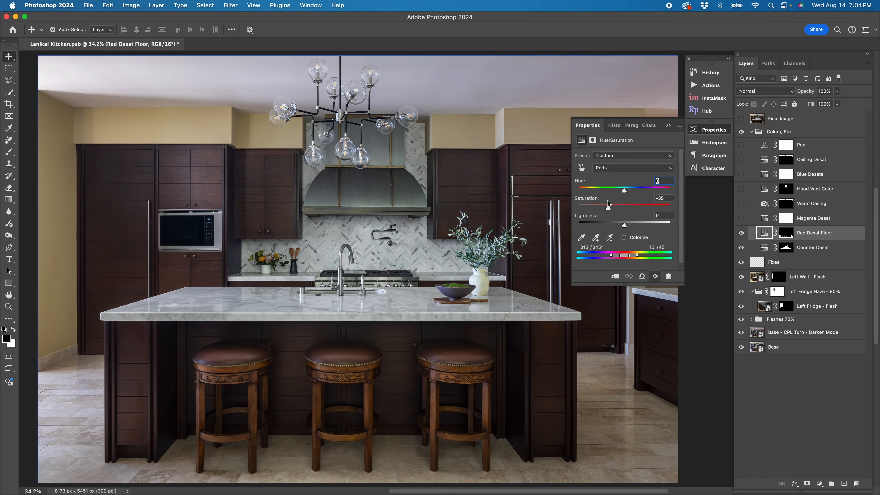
pyautogui.click(707, 130)
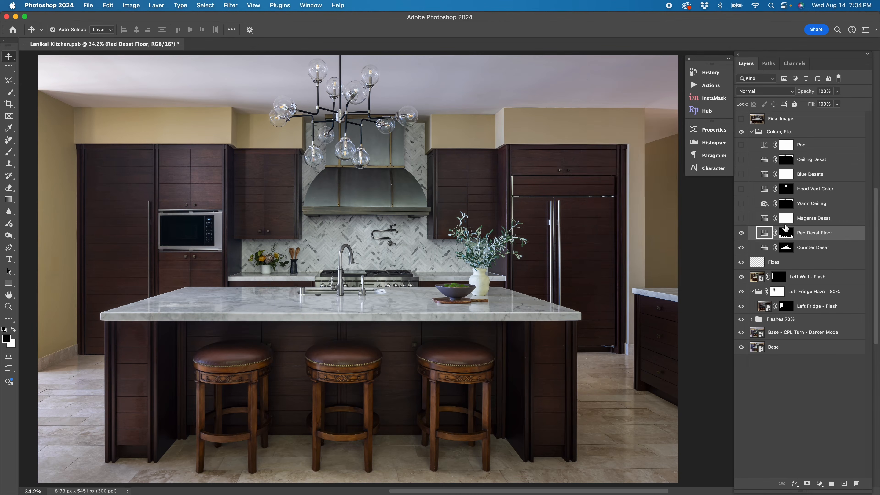
# - Turn on the Magenta Desat layer and review its Magentas saturation setting, undoing an accidental slider nudge
pyautogui.click(764, 218)
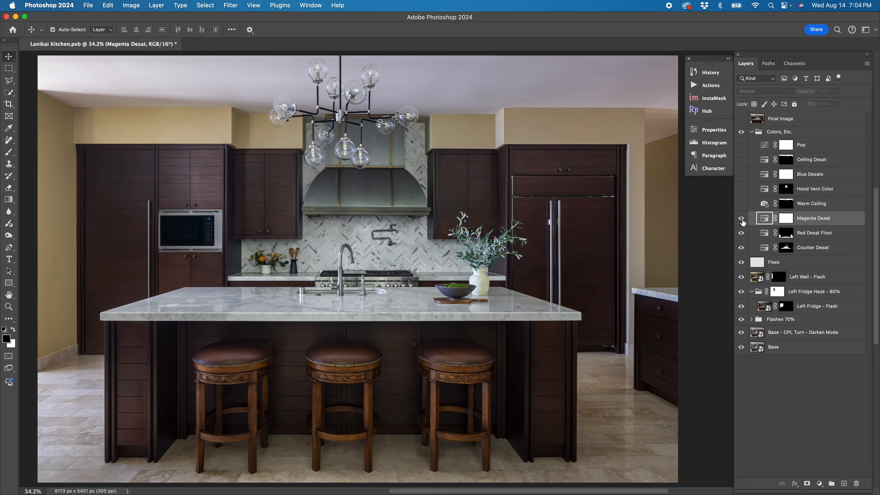
pyautogui.doubleClick(762, 220)
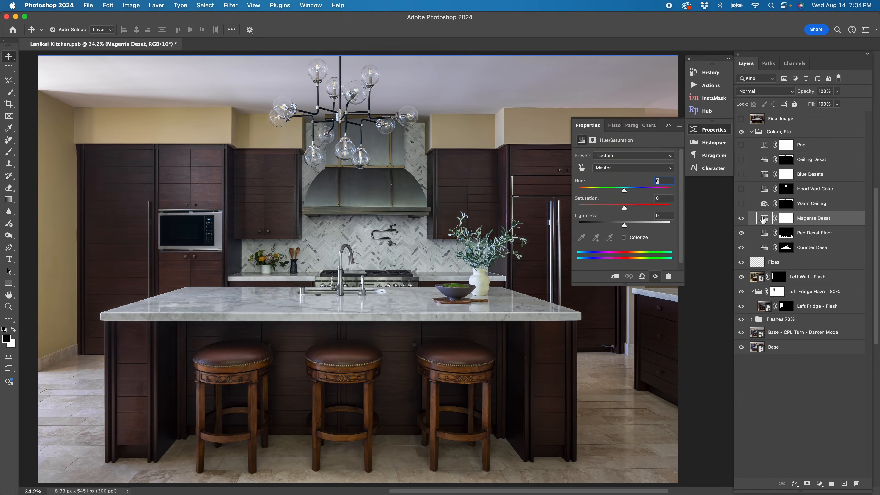
pyautogui.click(603, 168)
pyautogui.click(611, 227)
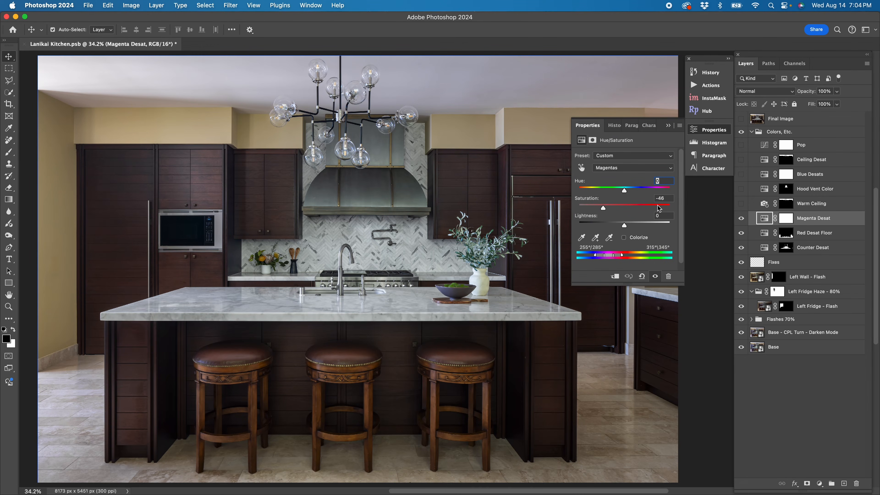
pyautogui.click(659, 208)
pyautogui.moveTo(659, 209); pyautogui.dragTo(661, 208)
pyautogui.press('super+z')
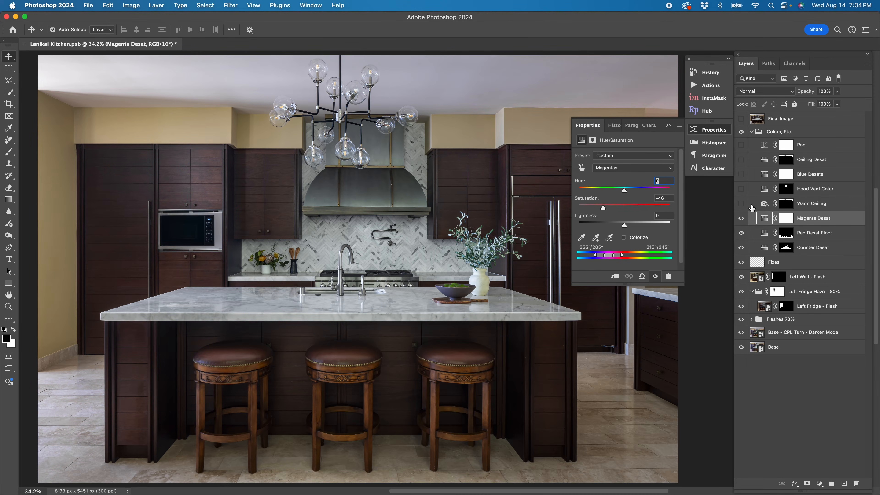
# - Review the Warm Ceiling photo filter settings and turn the layer on
pyautogui.click(787, 205)
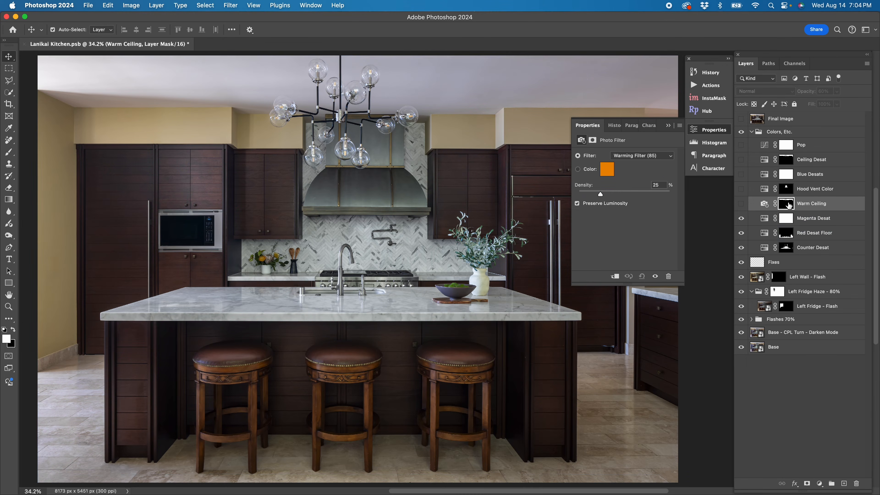
pyautogui.click(742, 205)
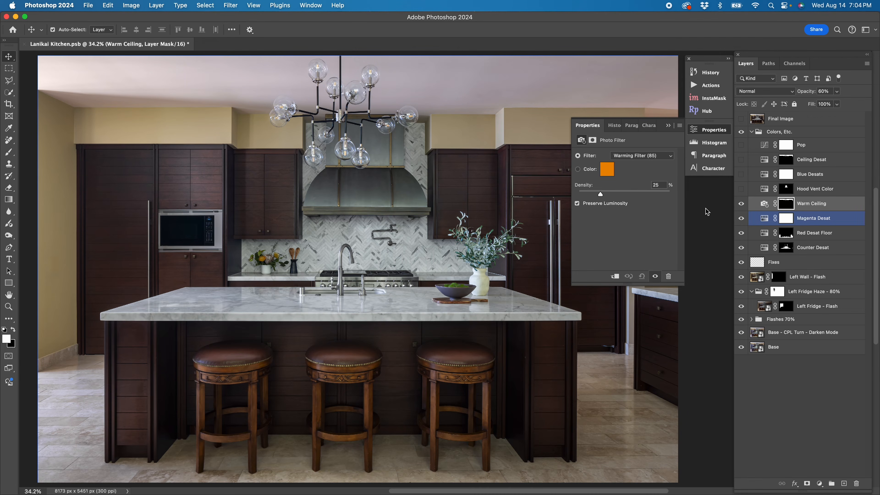
# - Compare the image with the Warm Ceiling photo filter layer hidden and shown
pyautogui.click(820, 484)
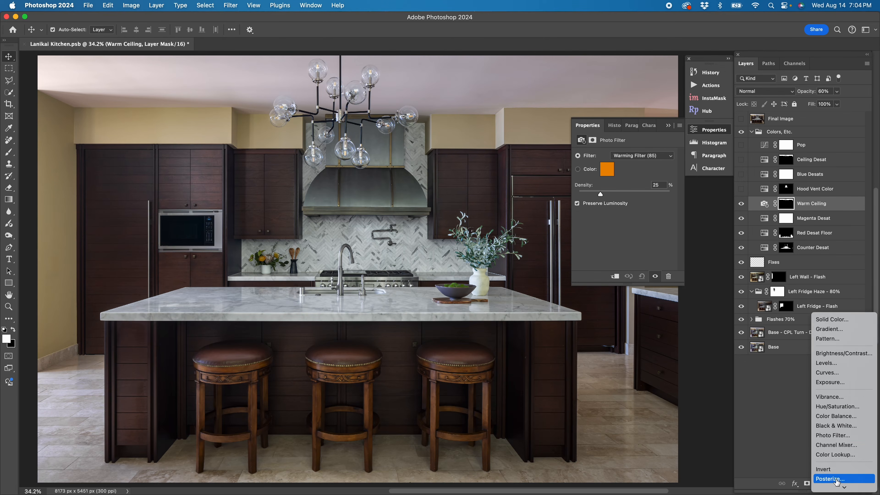
pyautogui.click(770, 422)
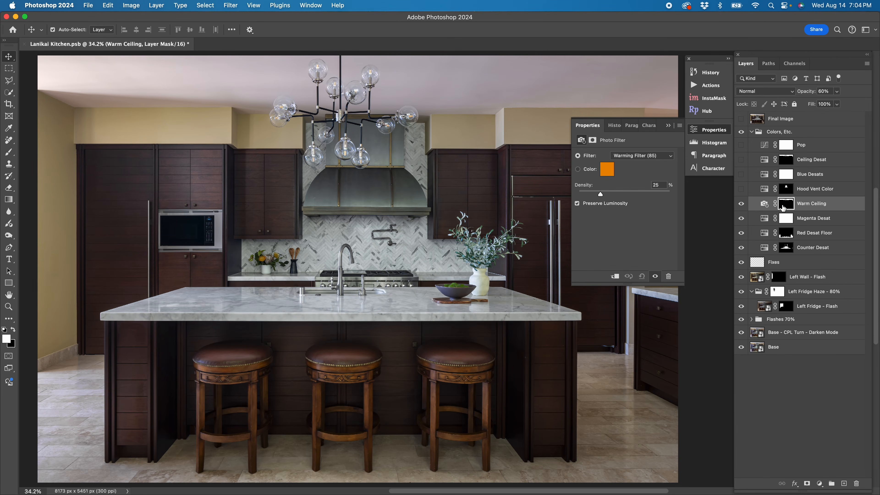
pyautogui.click(742, 204)
pyautogui.click(742, 204)
# - Review the Hood Vent Color Hue/Saturation setting, turn the layer on, and inspect its mask as an overlay
pyautogui.click(767, 191)
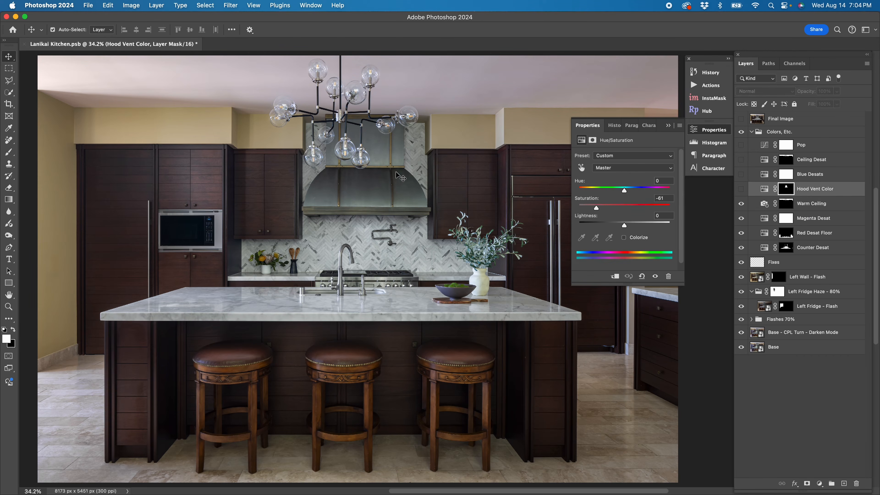
pyautogui.click(764, 188)
pyautogui.click(741, 189)
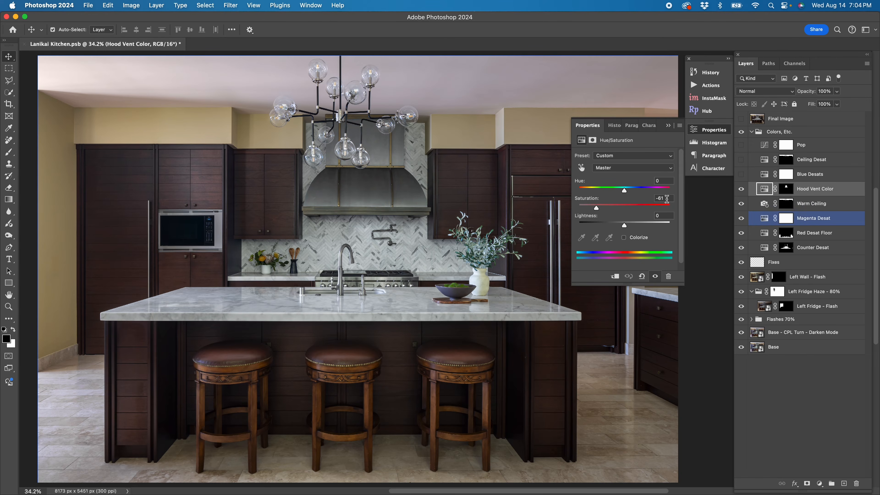
pyautogui.click(786, 189)
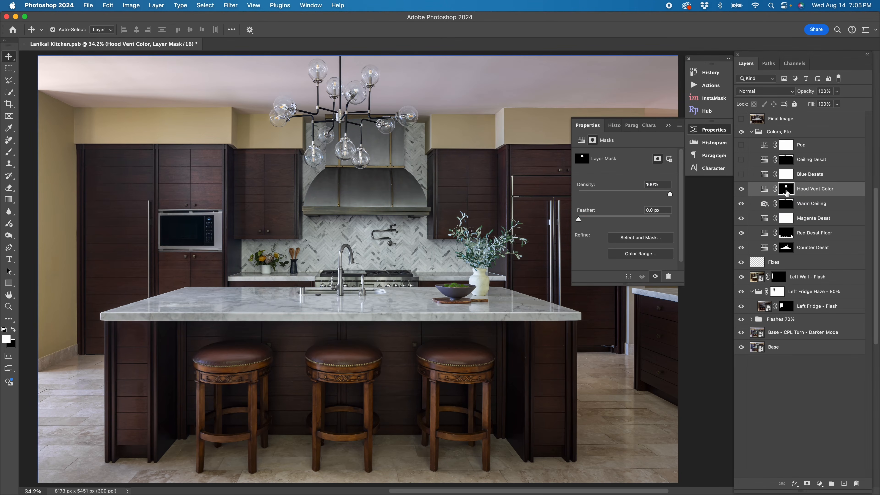
pyautogui.press('\\')
pyautogui.press('\\')
pyautogui.click(765, 189)
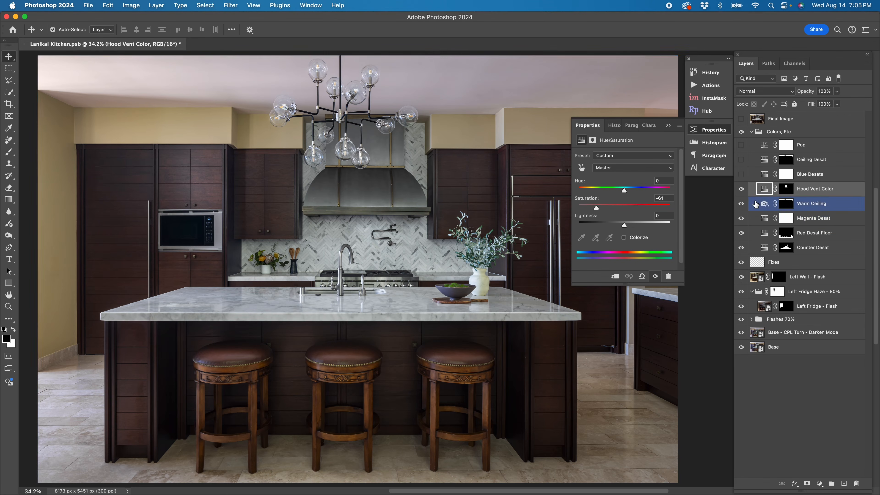
# - Turn on the Blue Desats layer and review its Blues saturation, undoing a test slider change
pyautogui.click(766, 177)
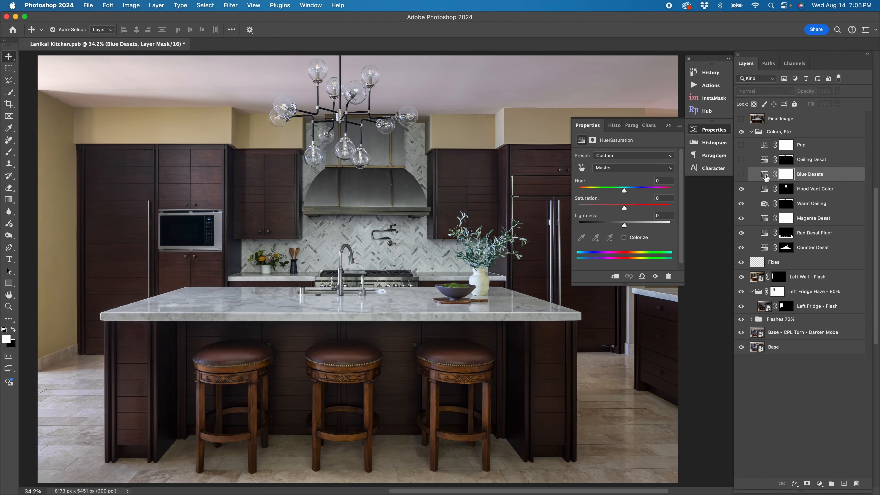
pyautogui.click(742, 174)
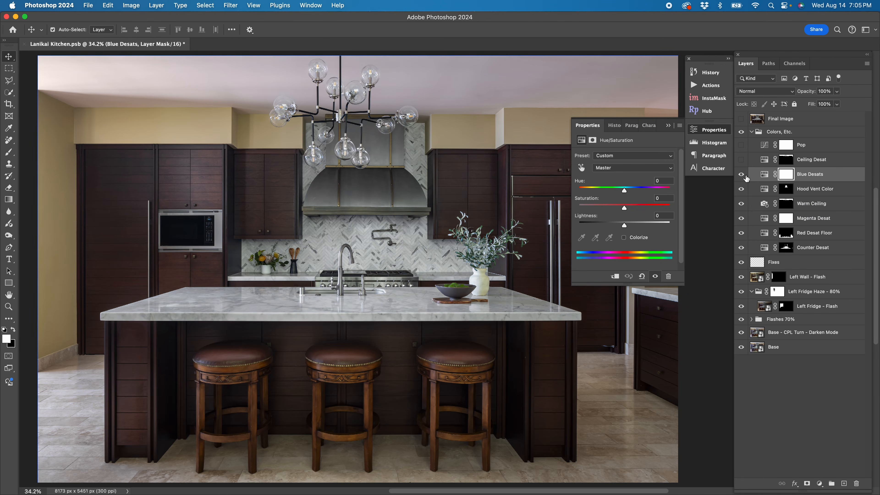
pyautogui.click(646, 168)
pyautogui.click(639, 217)
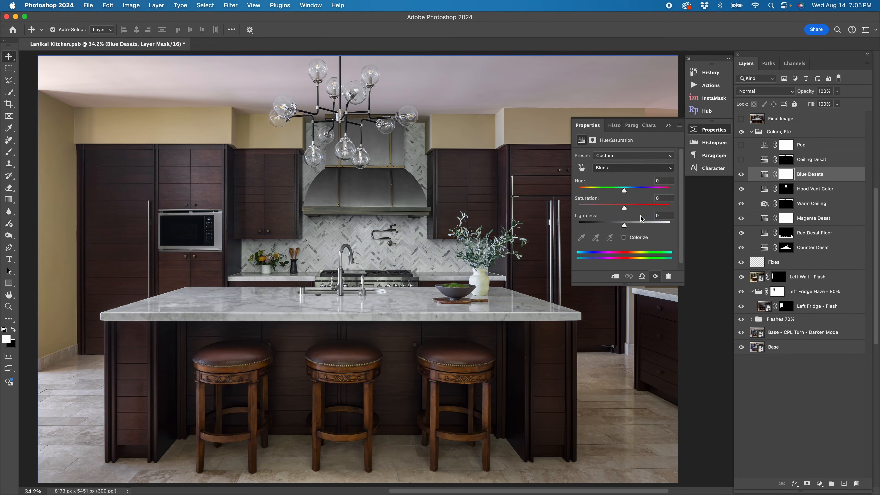
pyautogui.click(658, 208)
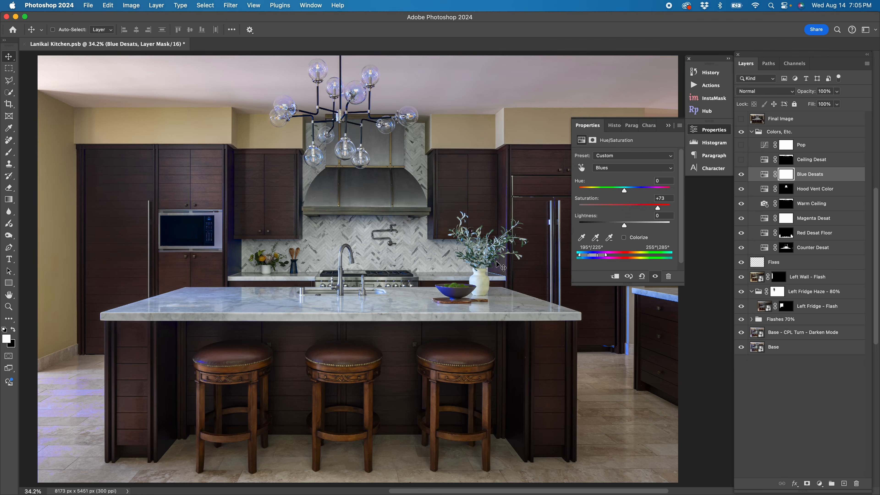
pyautogui.press('super+z')
# - Review the Cyans saturation setting of the Blue Desats layer, undoing a test slider change
pyautogui.click(624, 168)
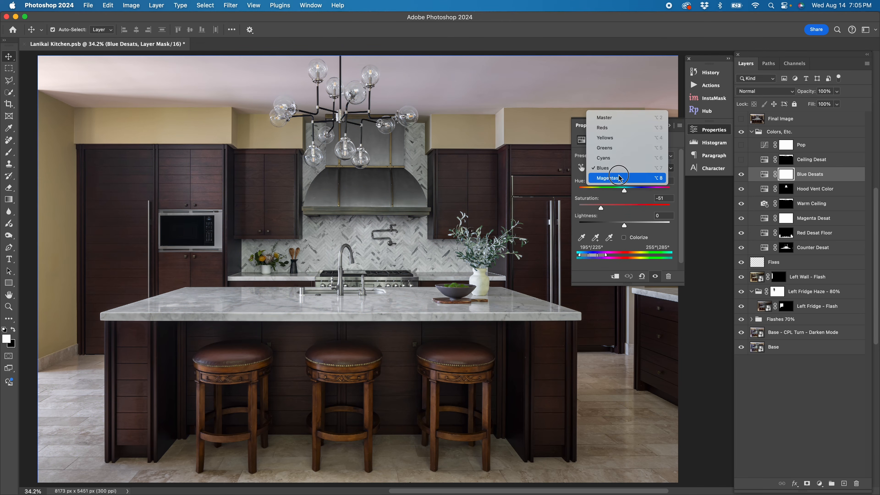
pyautogui.click(613, 159)
pyautogui.click(655, 207)
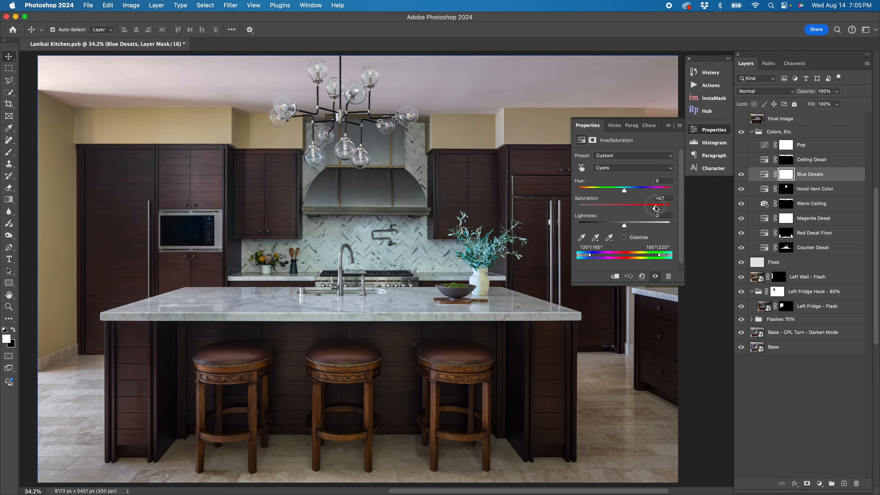
pyautogui.press('super+z')
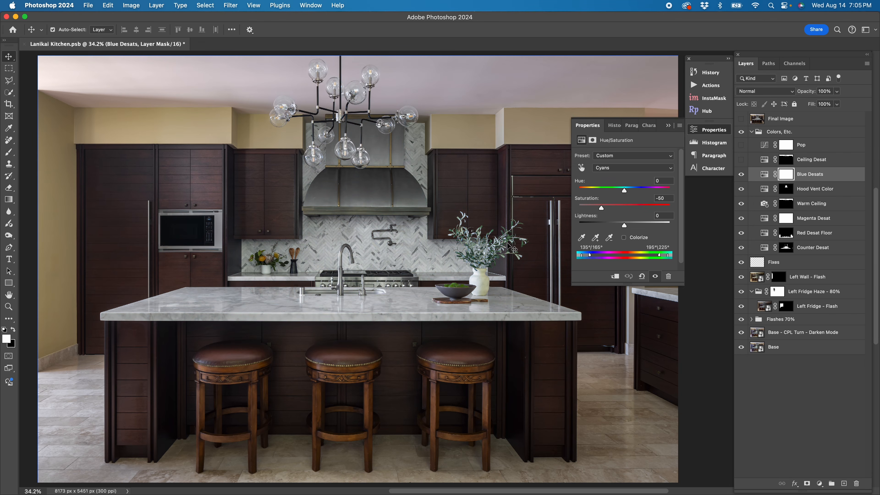
# - Select the Ceiling Desat layer, review its saturation setting, and turn it on
pyautogui.click(765, 163)
pyautogui.click(741, 161)
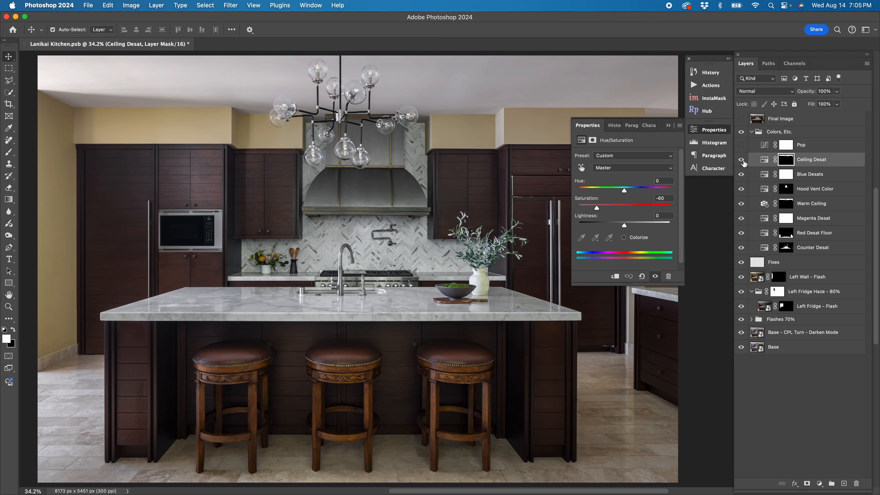
pyautogui.click(741, 160)
# - Turn on the Pop Curves layer, review its Linear Contrast (RGB) preset, and collapse the properties
pyautogui.click(761, 147)
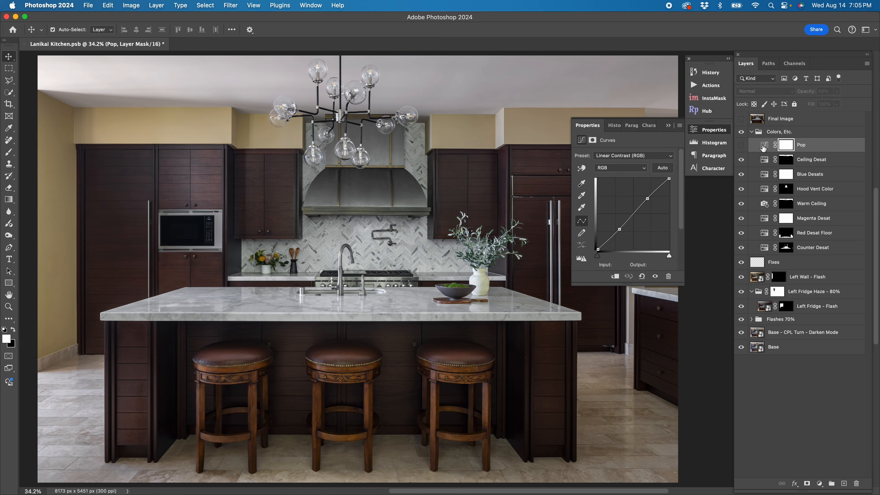
pyautogui.click(741, 145)
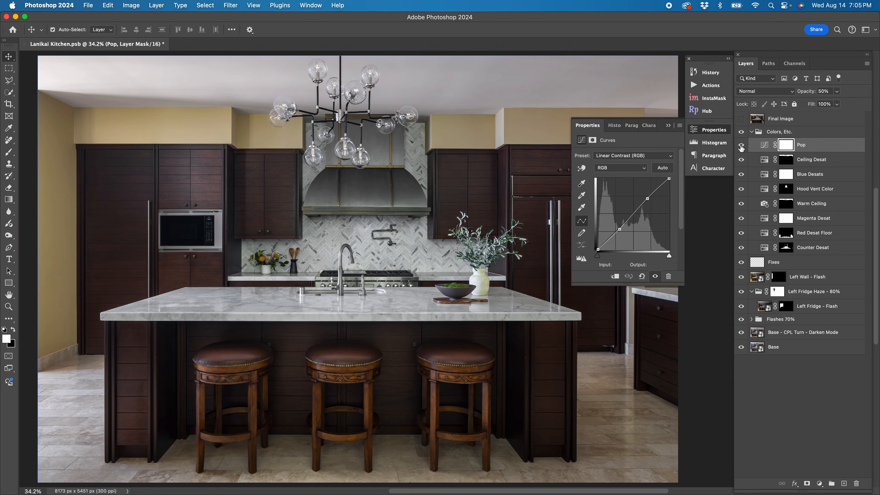
pyautogui.click(631, 156)
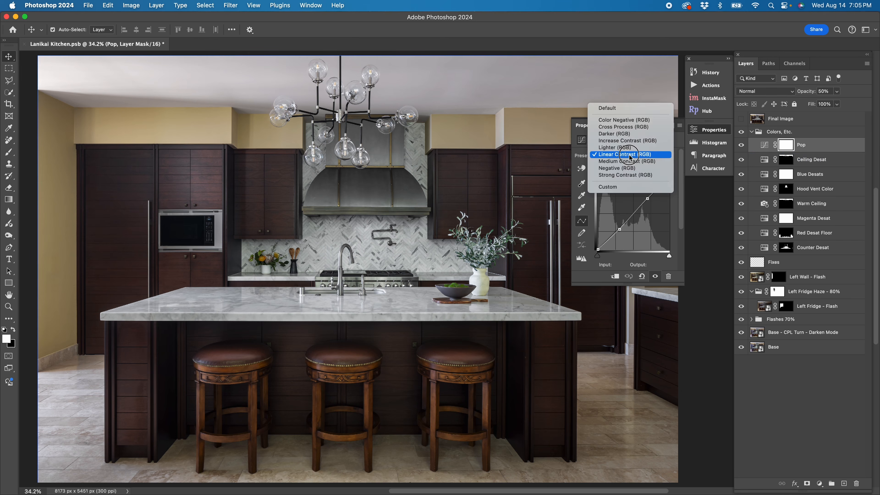
pyautogui.click(634, 157)
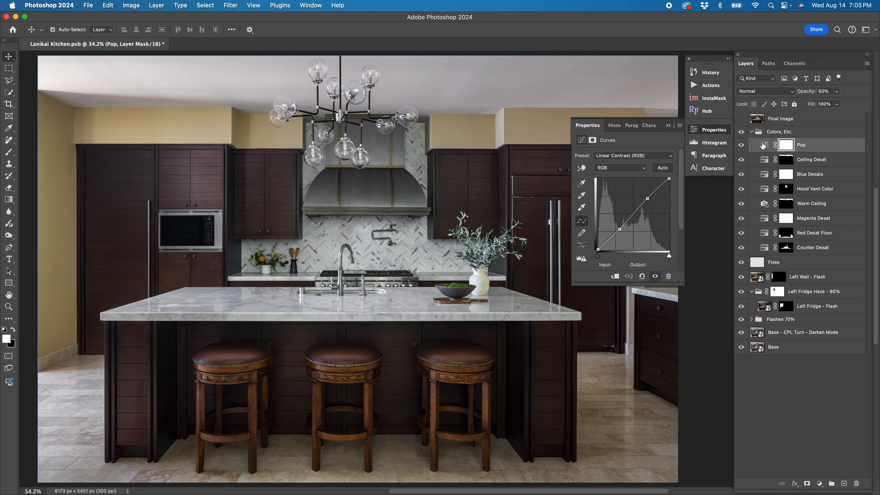
pyautogui.click(719, 133)
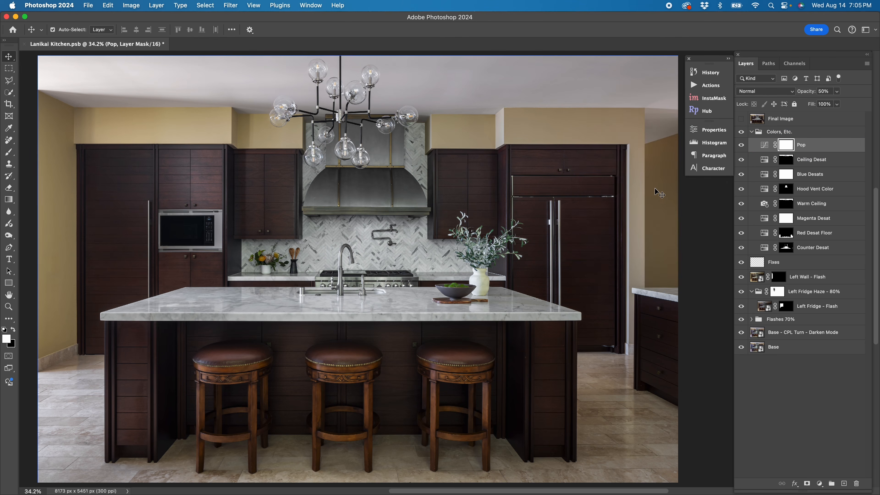